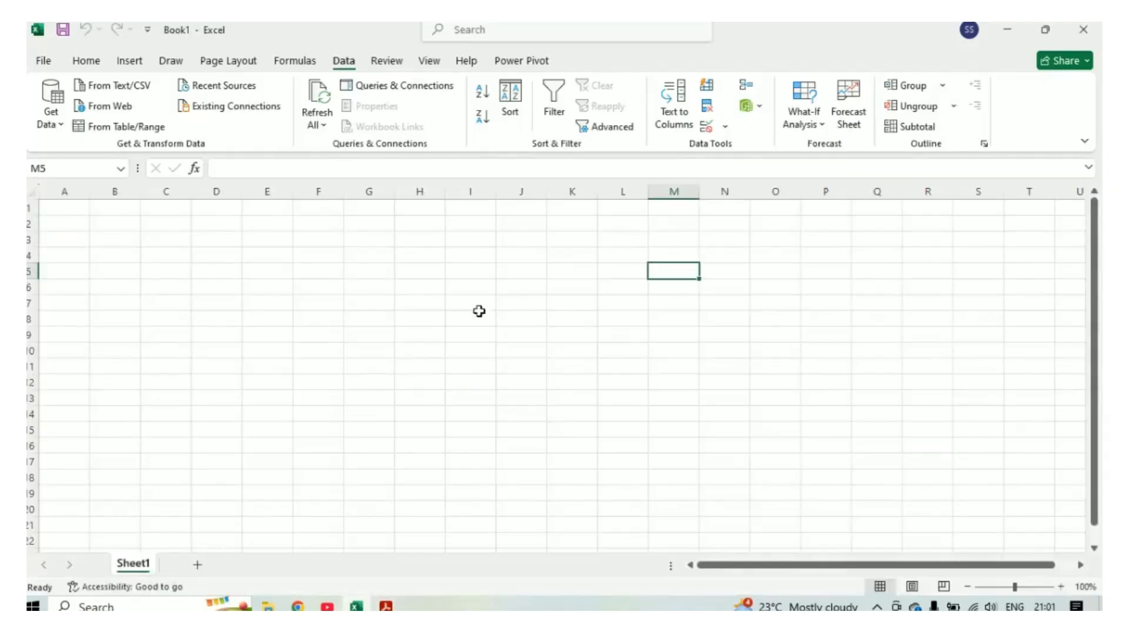
# - Switch to the PDF document open in Adobe Acrobat, close it, and return to the blank Excel worksheet
pyautogui.click(253, 252)
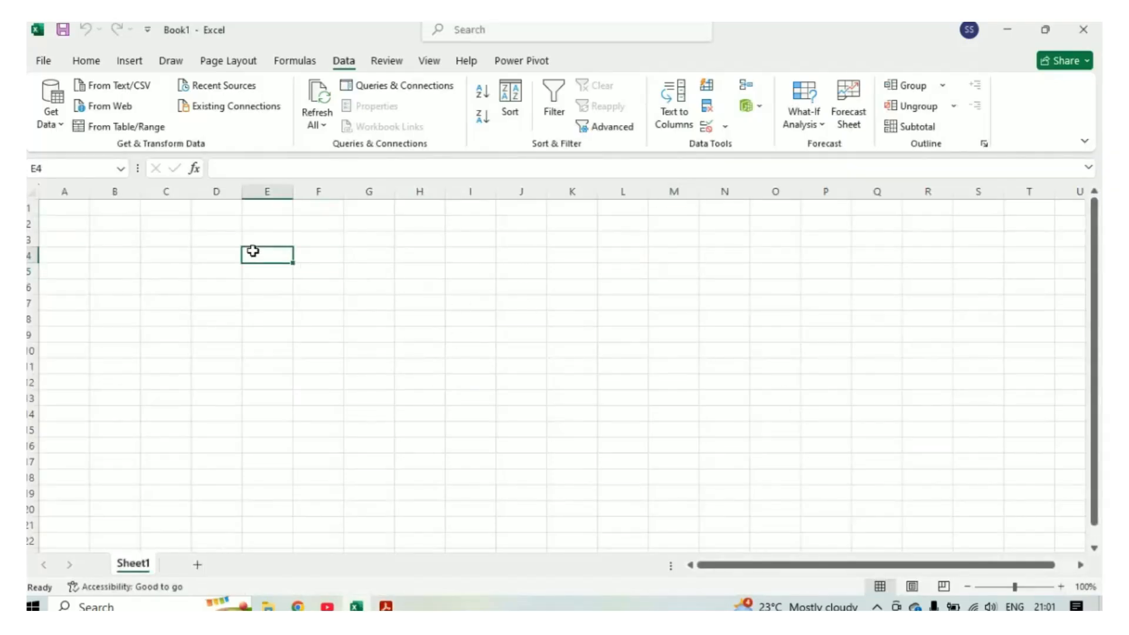
pyautogui.click(386, 606)
pyautogui.click(1084, 28)
pyautogui.click(388, 300)
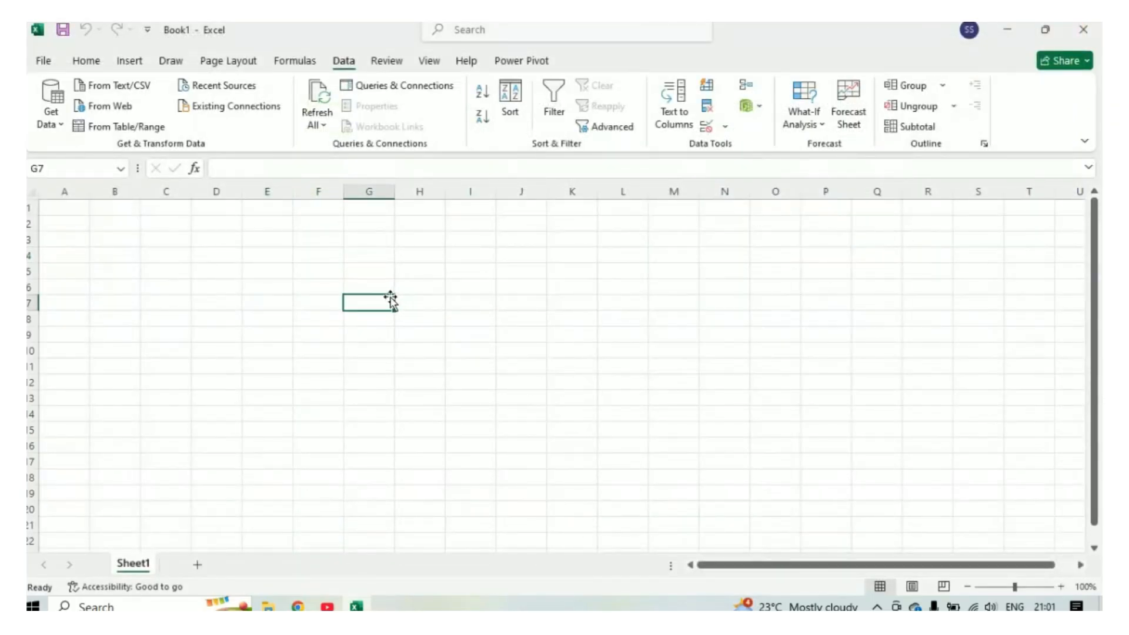
pyautogui.click(205, 224)
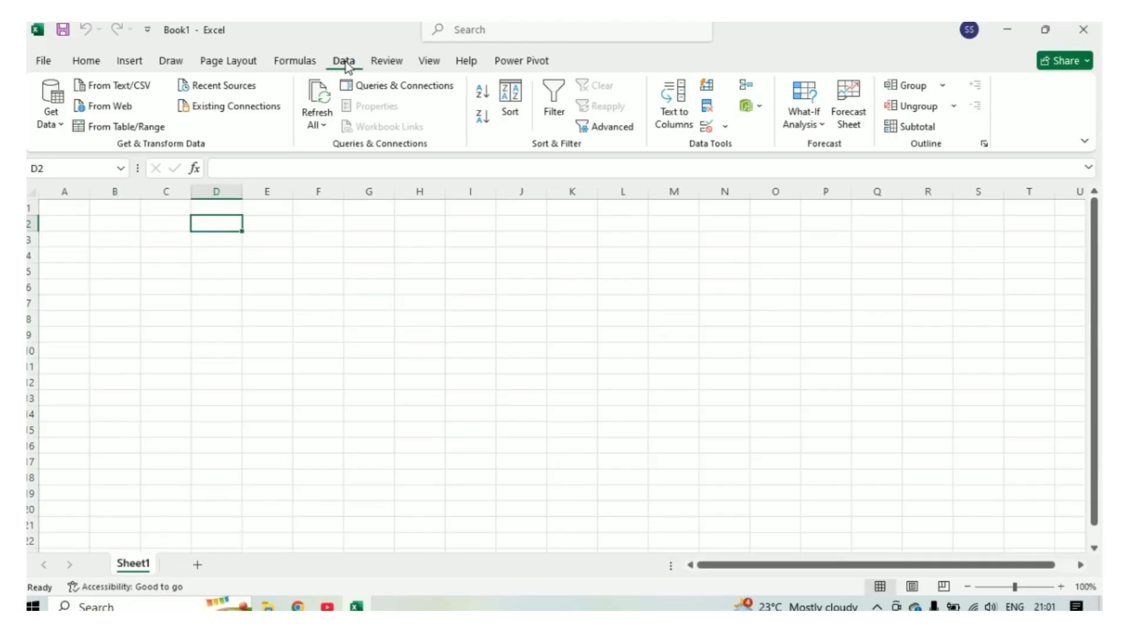
# - From cell D4, import the PDF file "Population by Country (2025) - Worldometer" as a data source
pyautogui.click(193, 252)
pyautogui.click(52, 125)
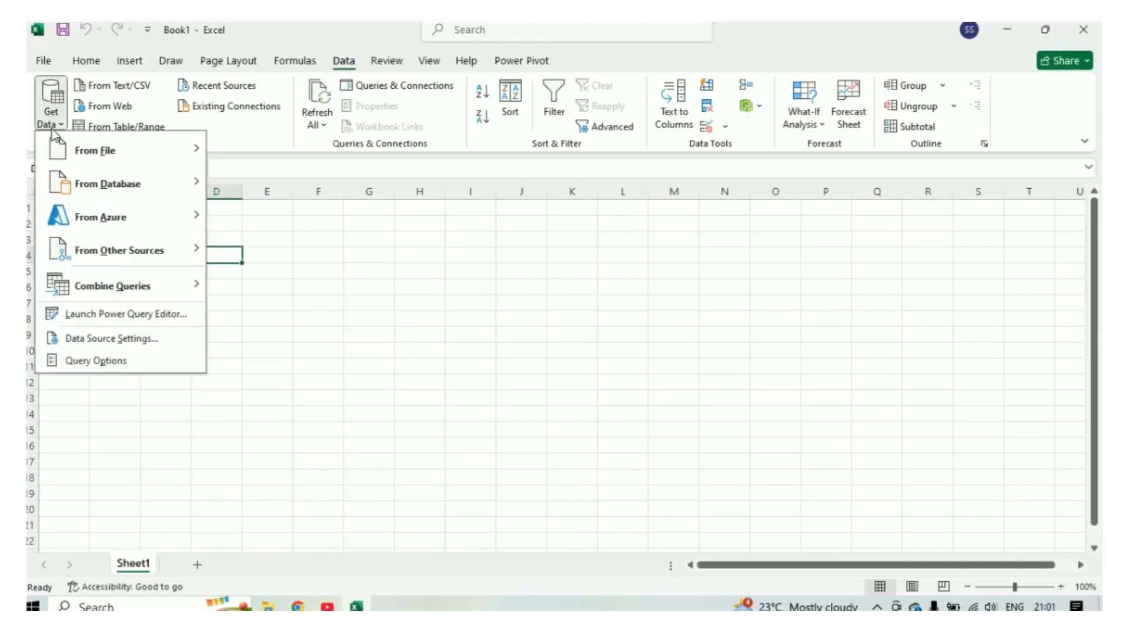
pyautogui.moveTo(98, 154)
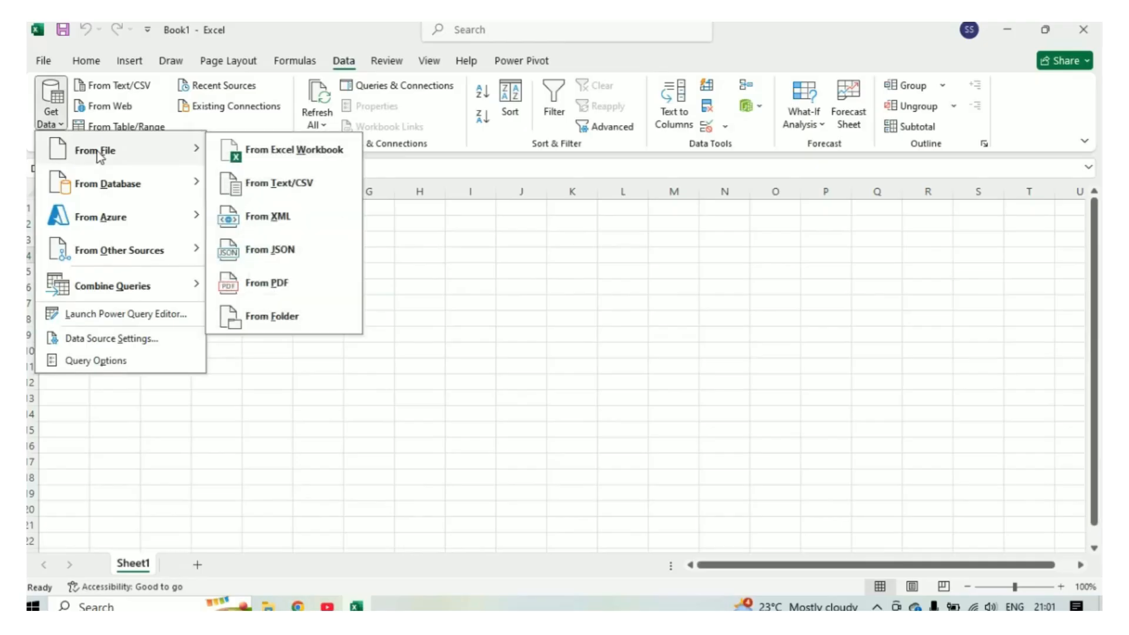
pyautogui.click(271, 285)
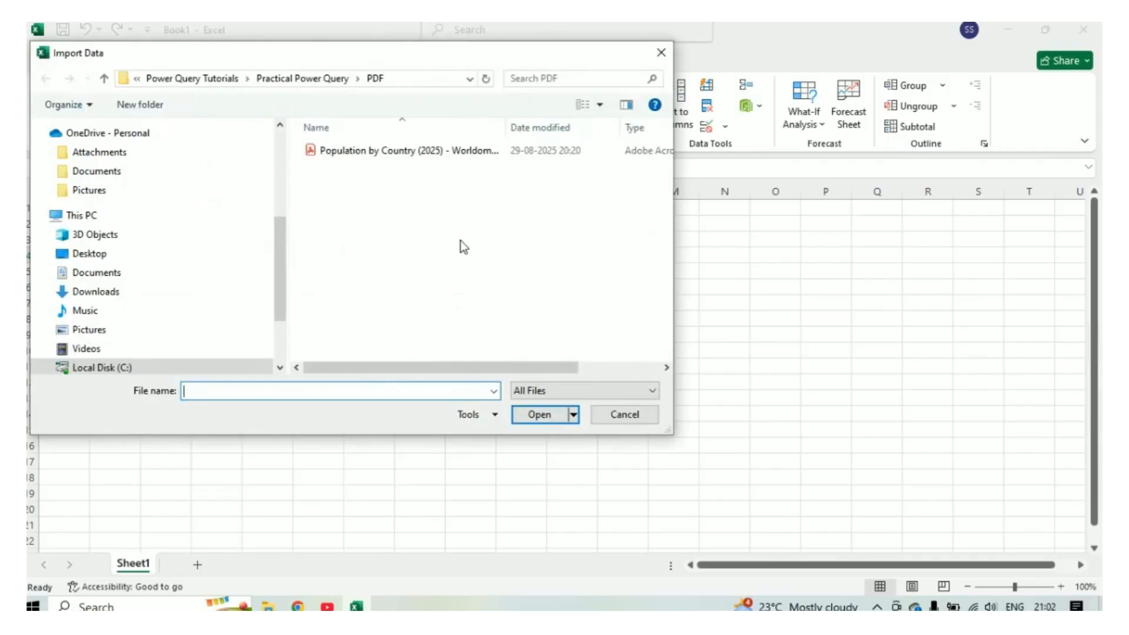
pyautogui.click(409, 154)
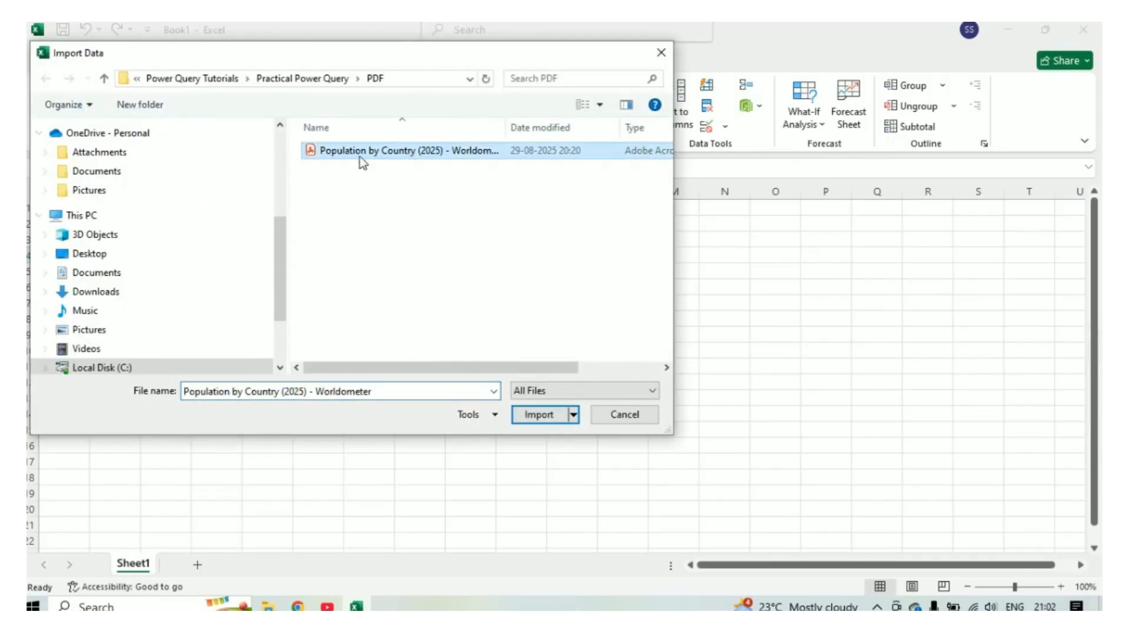
pyautogui.click(547, 416)
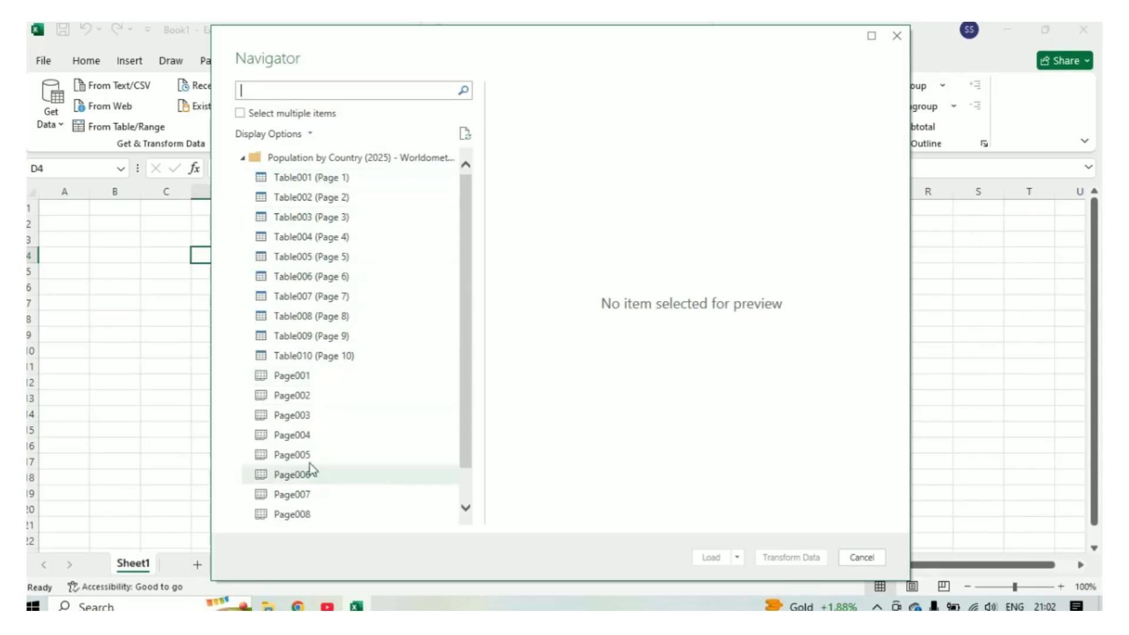
# - Enable selecting multiple items, choose Table001 (Page 1) through Table010 (Page 10), and open them for transforming in Power Query
pyautogui.click(241, 114)
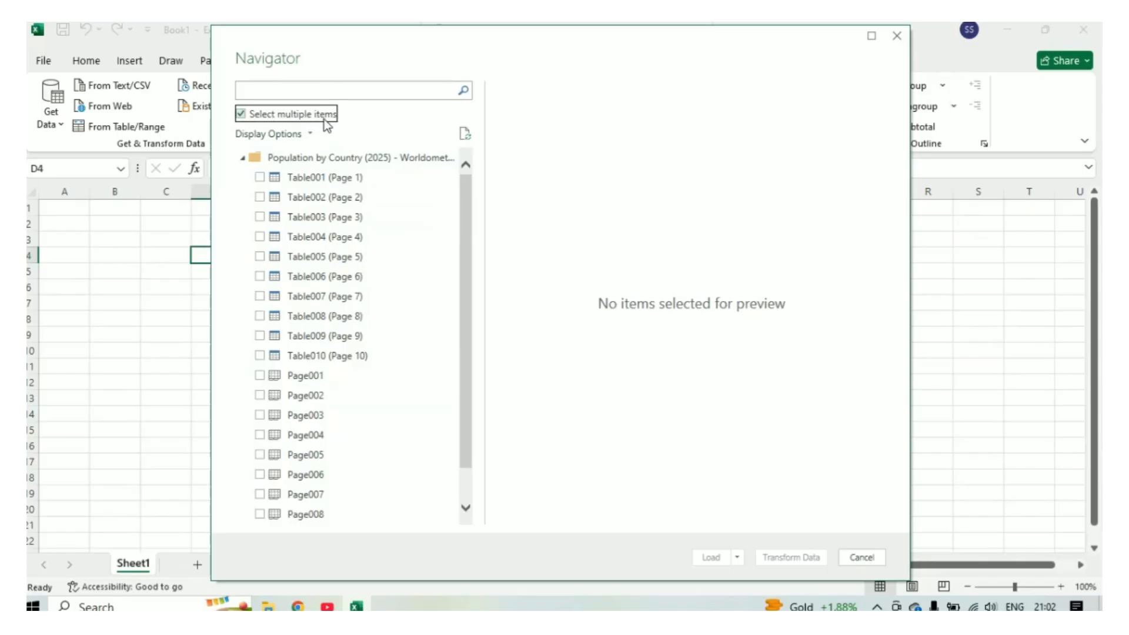
pyautogui.click(260, 178)
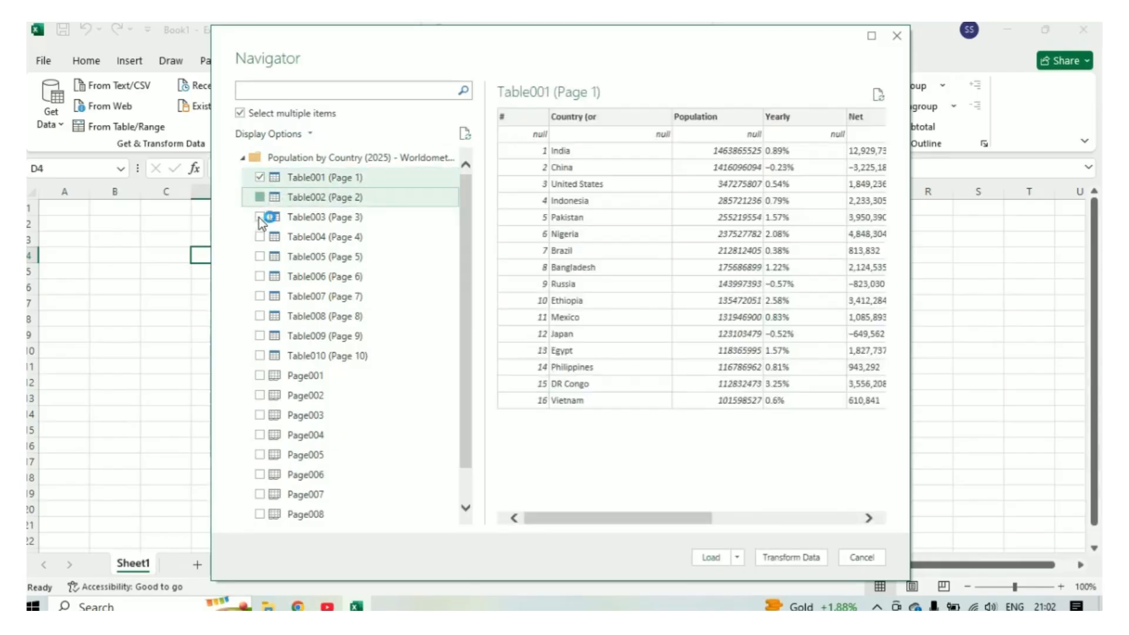
pyautogui.click(259, 197)
pyautogui.click(260, 217)
pyautogui.click(260, 237)
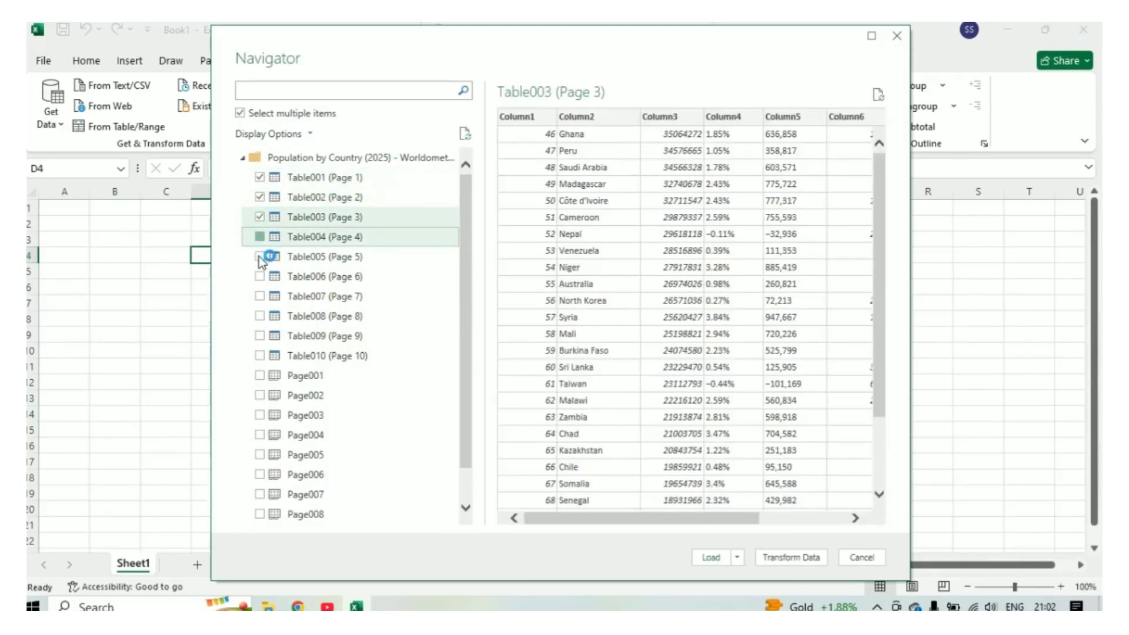
pyautogui.click(259, 256)
pyautogui.click(260, 276)
pyautogui.click(259, 296)
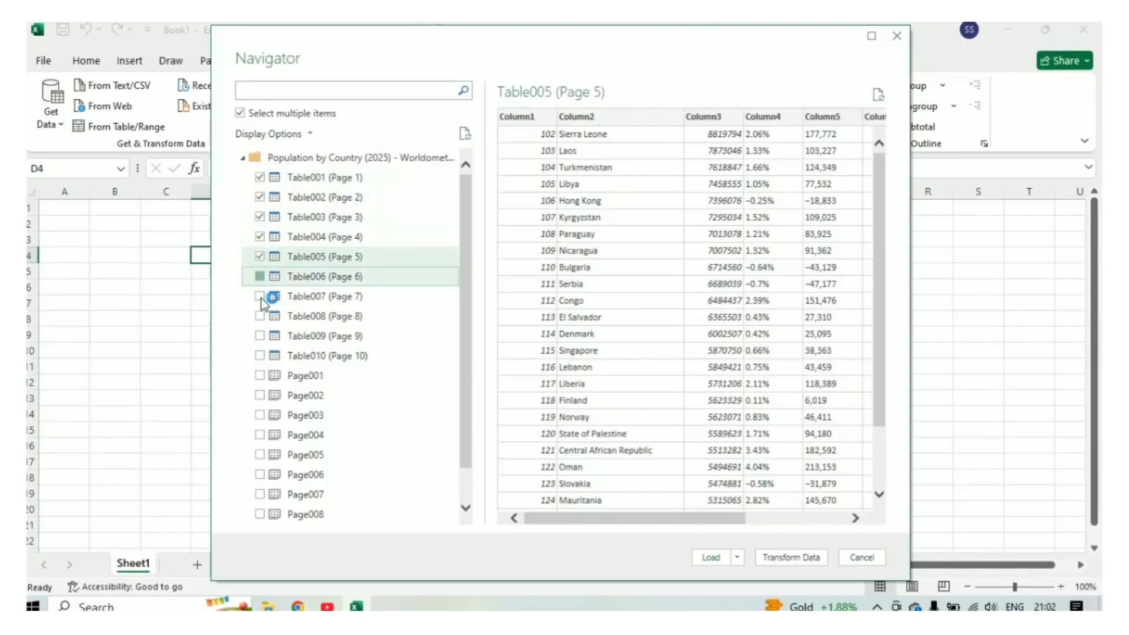
pyautogui.click(260, 316)
pyautogui.click(259, 335)
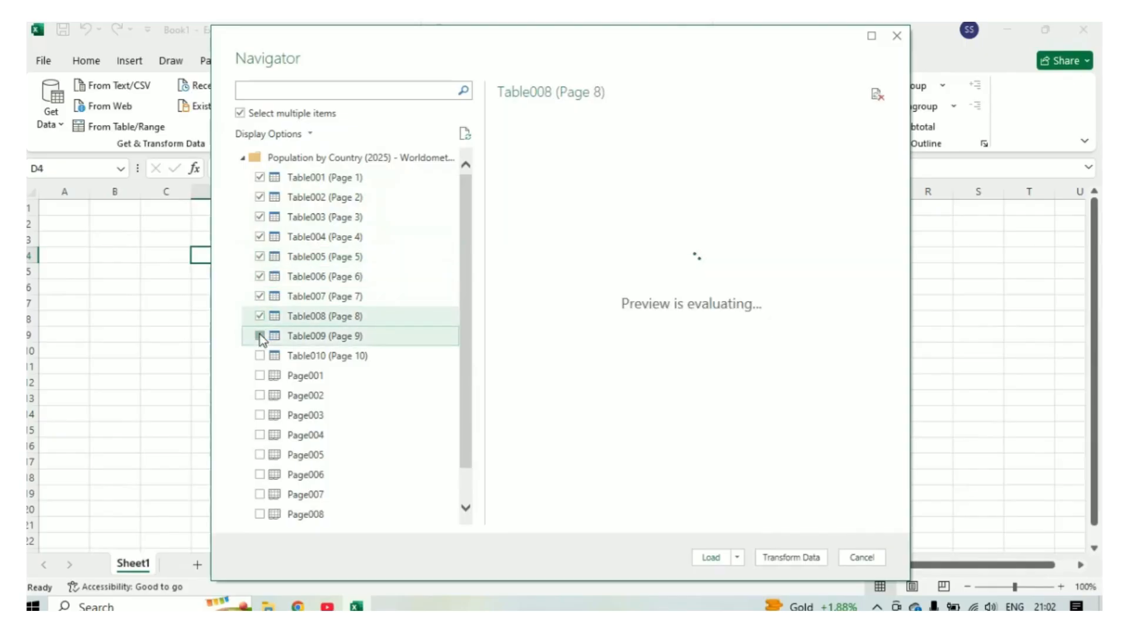
pyautogui.click(260, 356)
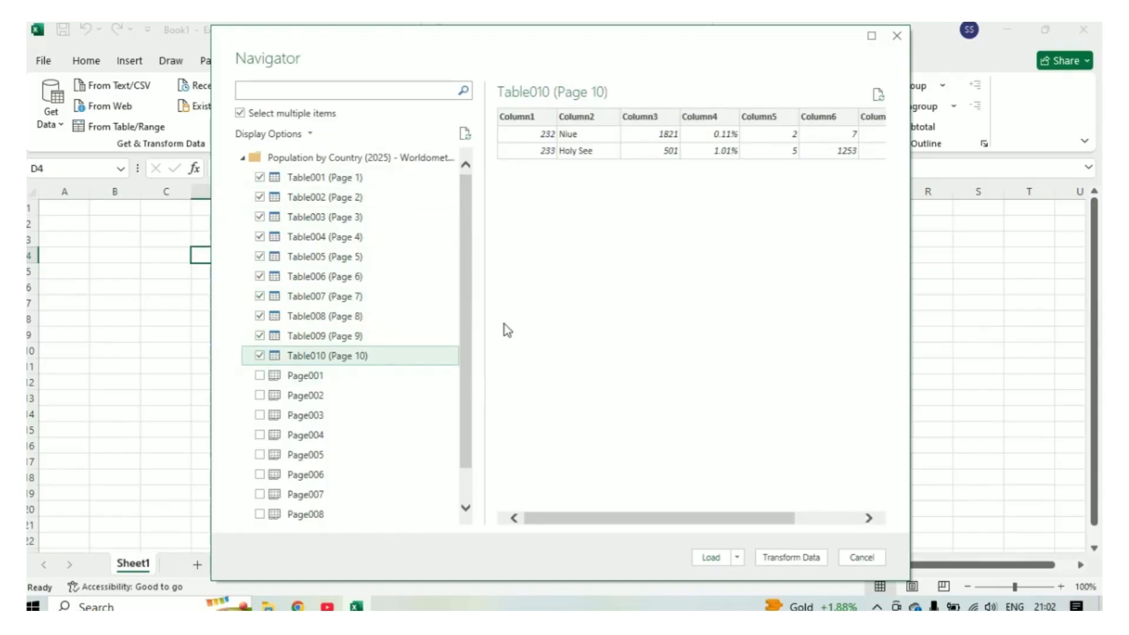
pyautogui.click(789, 559)
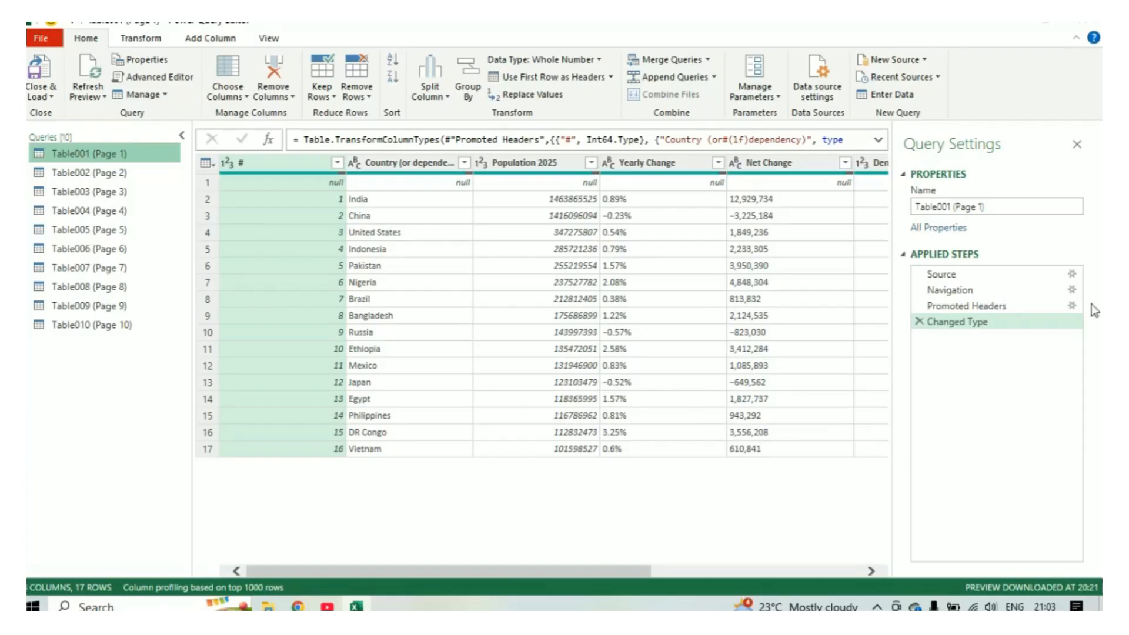
# - Compare Table002 with Table001, and remove the Changed Type and Promoted Headers steps from the Table001 (Page 1) query
pyautogui.click(88, 173)
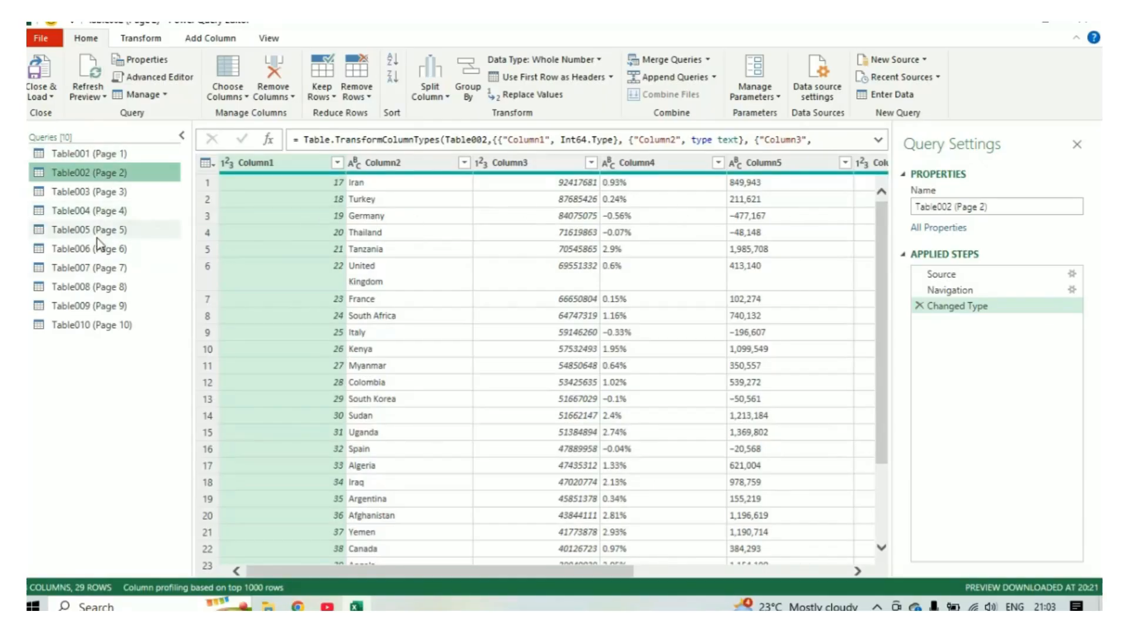
pyautogui.click(76, 154)
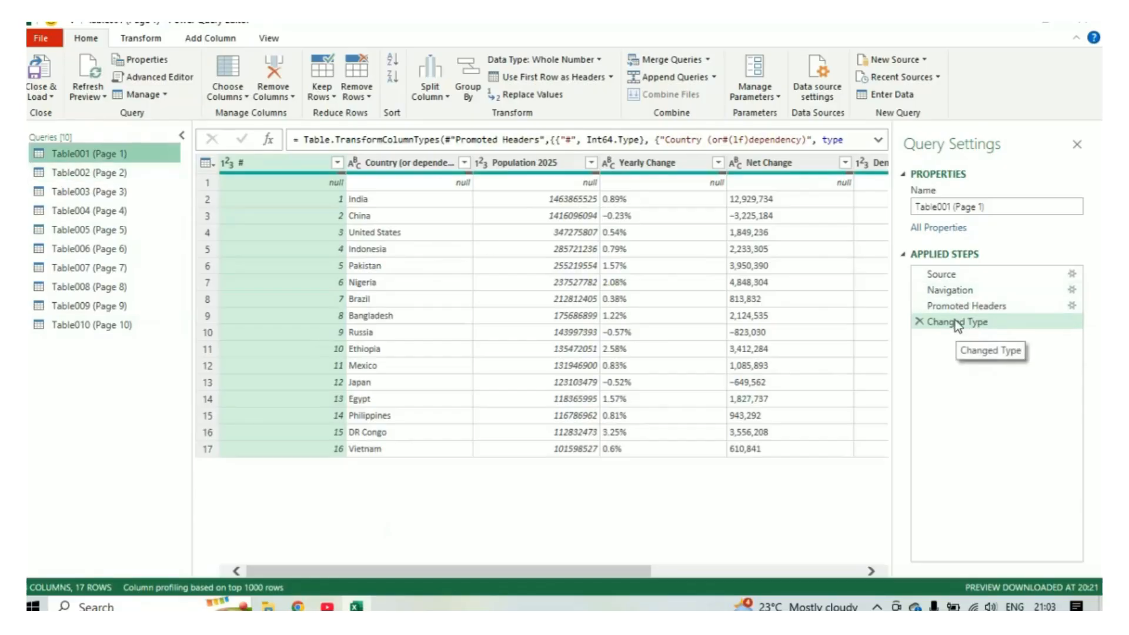
pyautogui.click(920, 323)
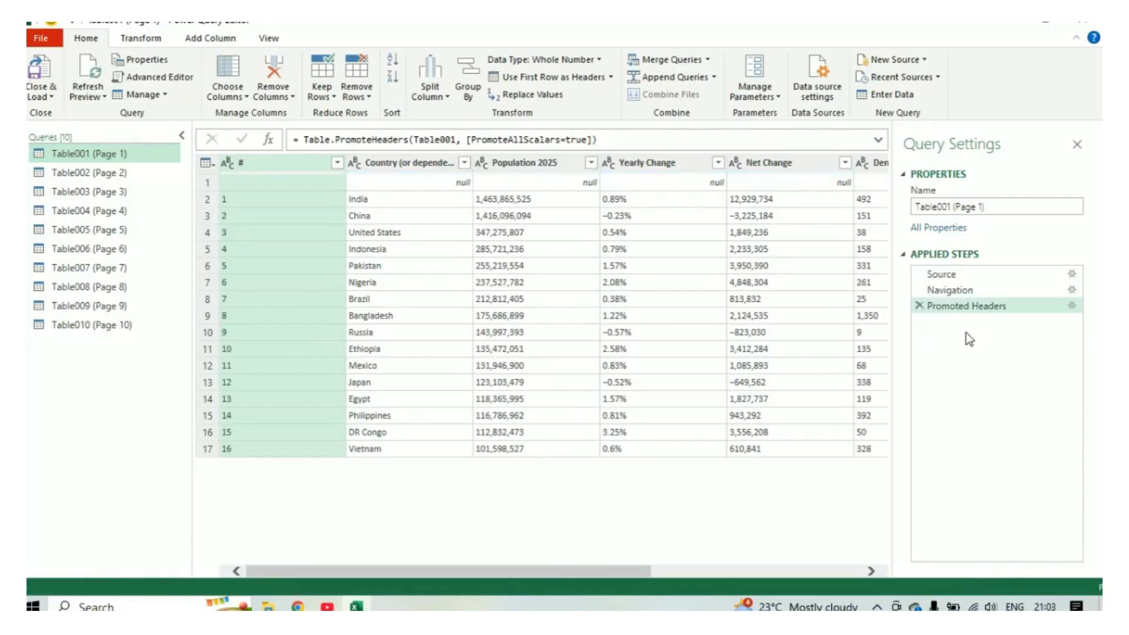
pyautogui.click(921, 305)
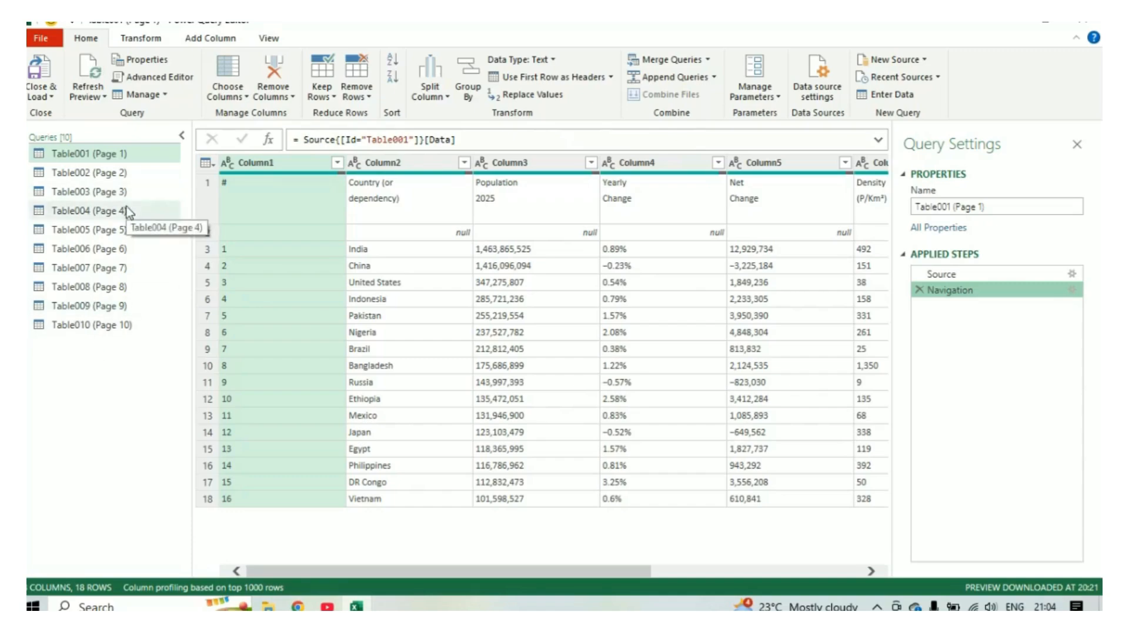
# - Start appending queries as a new query from Table001 (Page 1), using the three or more tables option
pyautogui.click(714, 77)
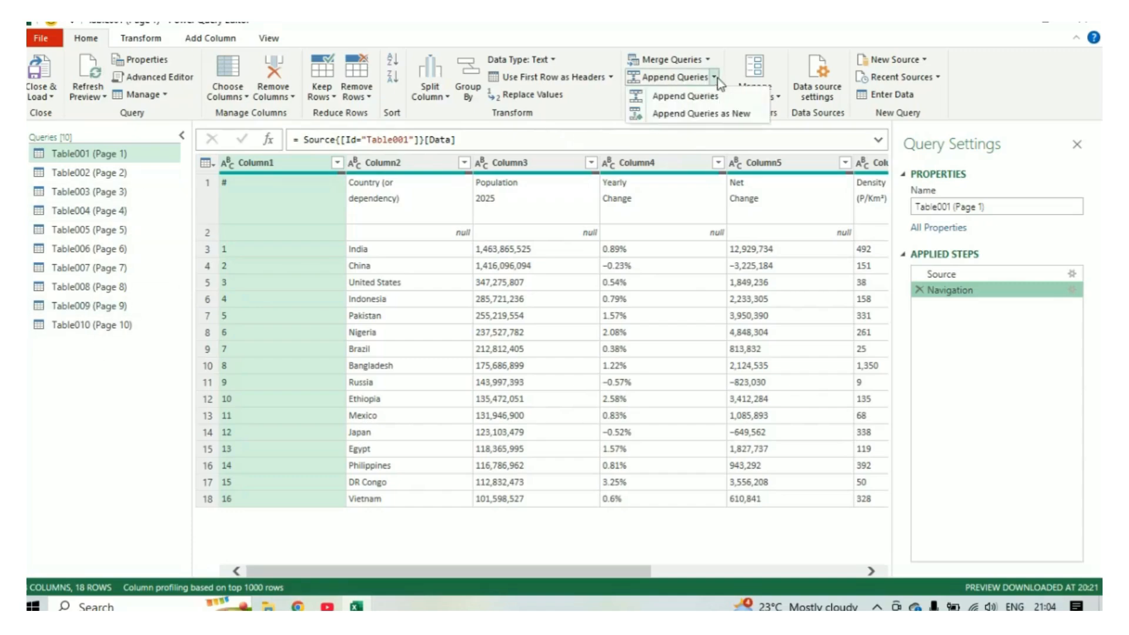
pyautogui.click(696, 114)
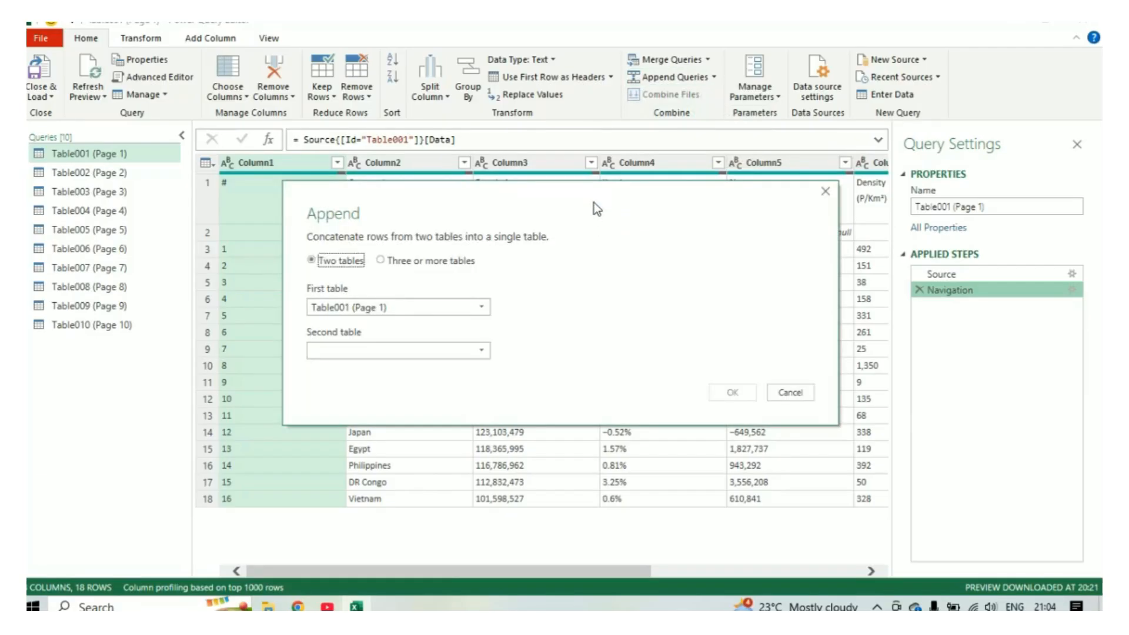
pyautogui.moveTo(594, 202); pyautogui.dragTo(587, 118)
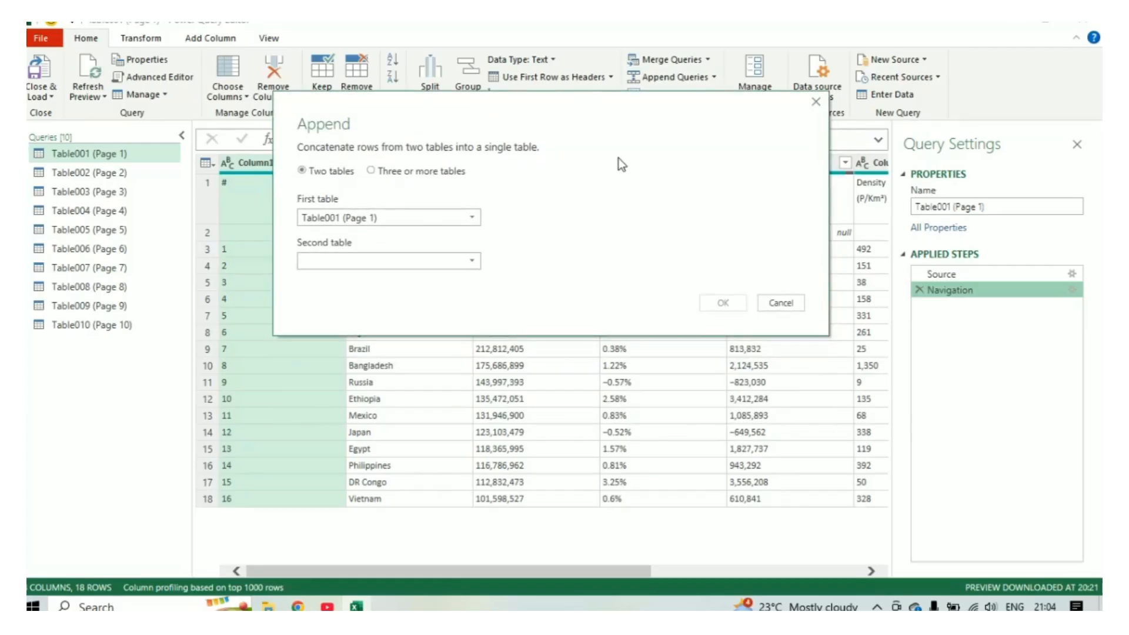
pyautogui.click(373, 172)
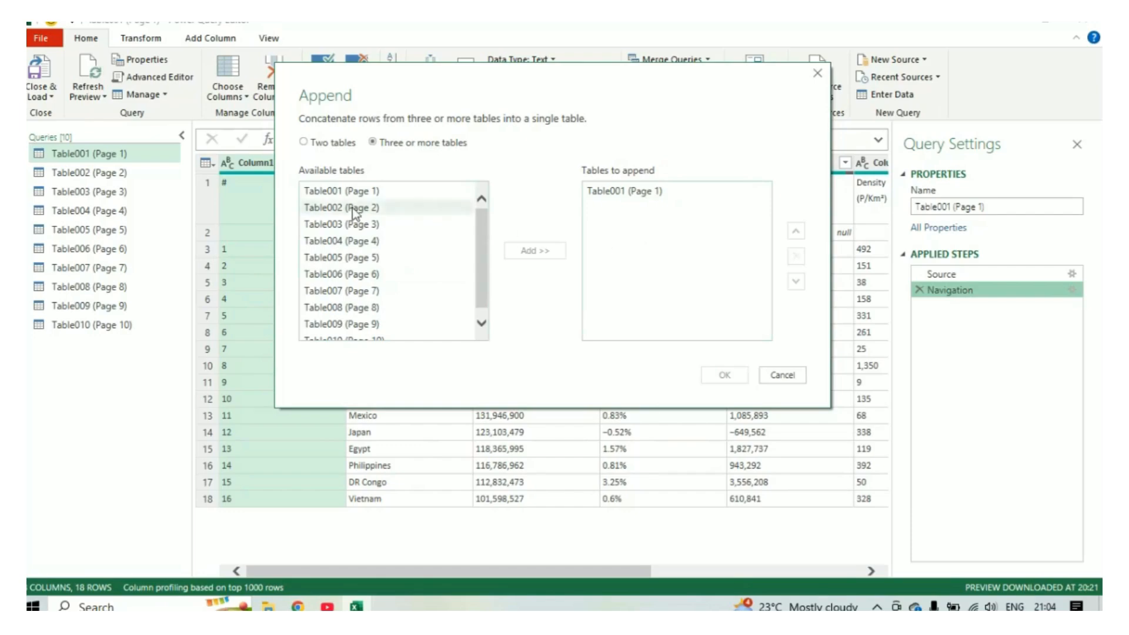
pyautogui.click(616, 193)
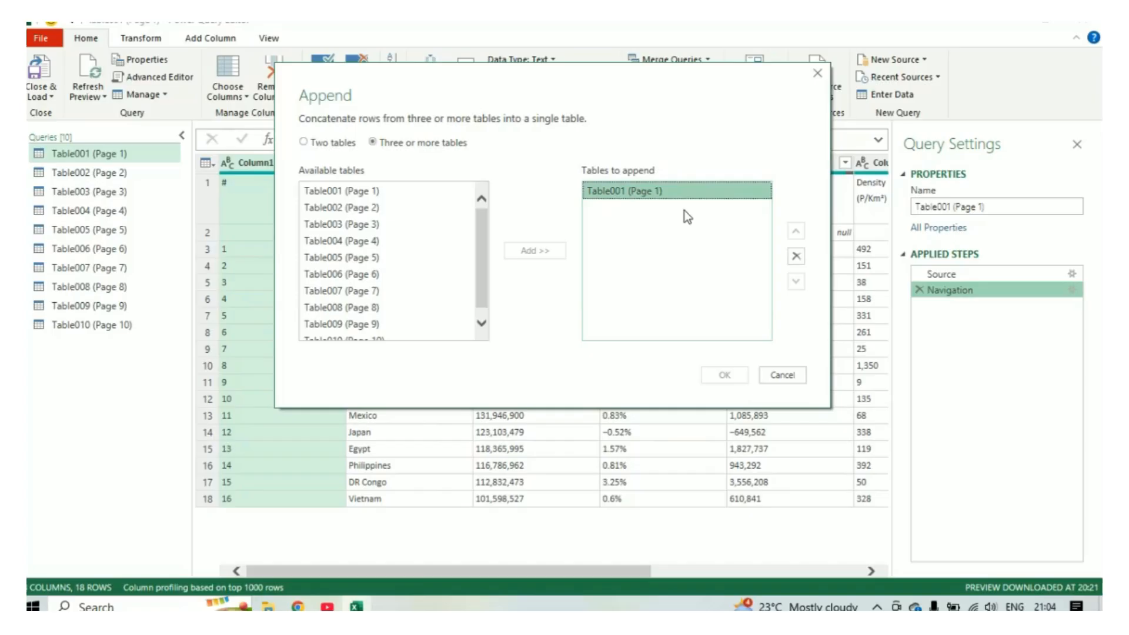
# - Add Table002 (Page 2) through Table010 (Page 10) to the tables to append and create the combined query
pyautogui.click(386, 209)
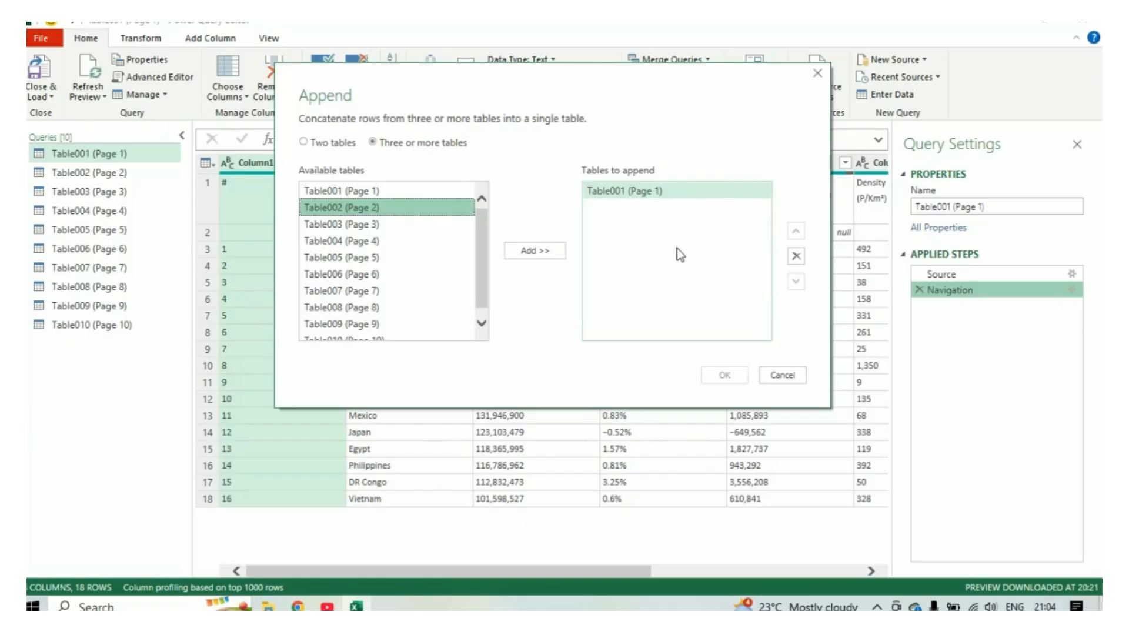
pyautogui.click(544, 254)
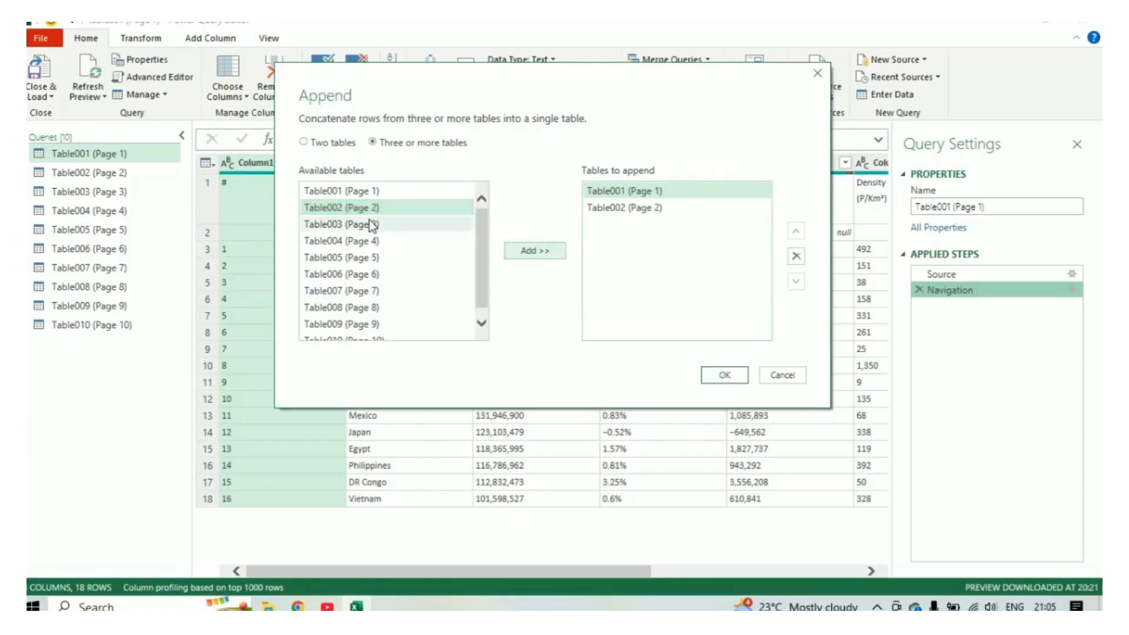
pyautogui.click(368, 224)
pyautogui.click(525, 251)
pyautogui.click(374, 243)
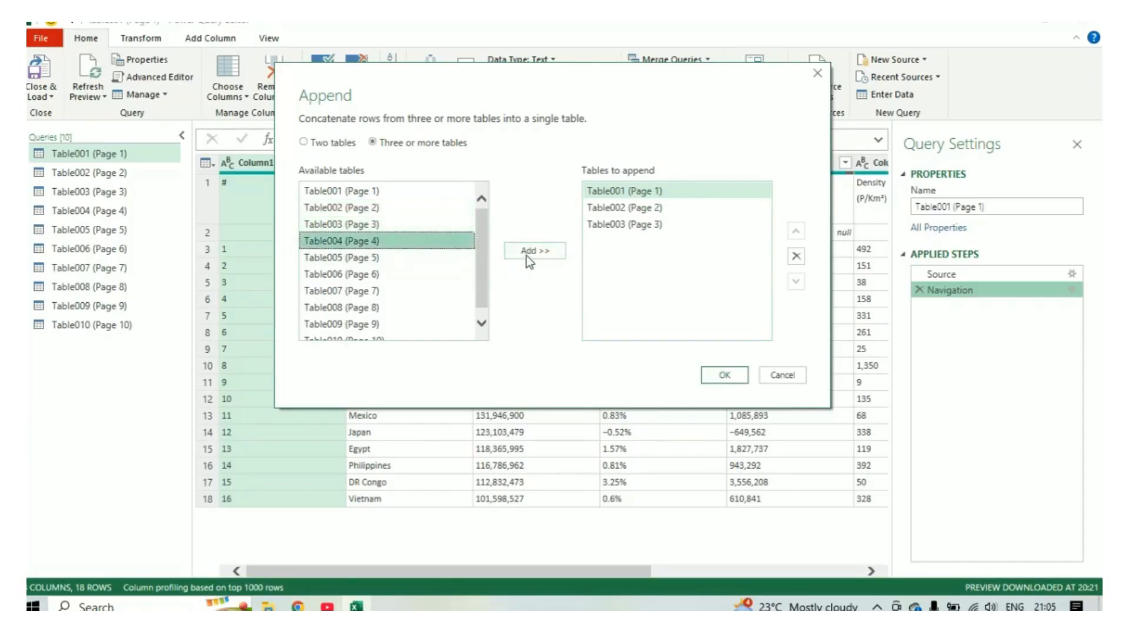
pyautogui.click(527, 251)
pyautogui.click(371, 257)
pyautogui.click(514, 254)
pyautogui.click(371, 274)
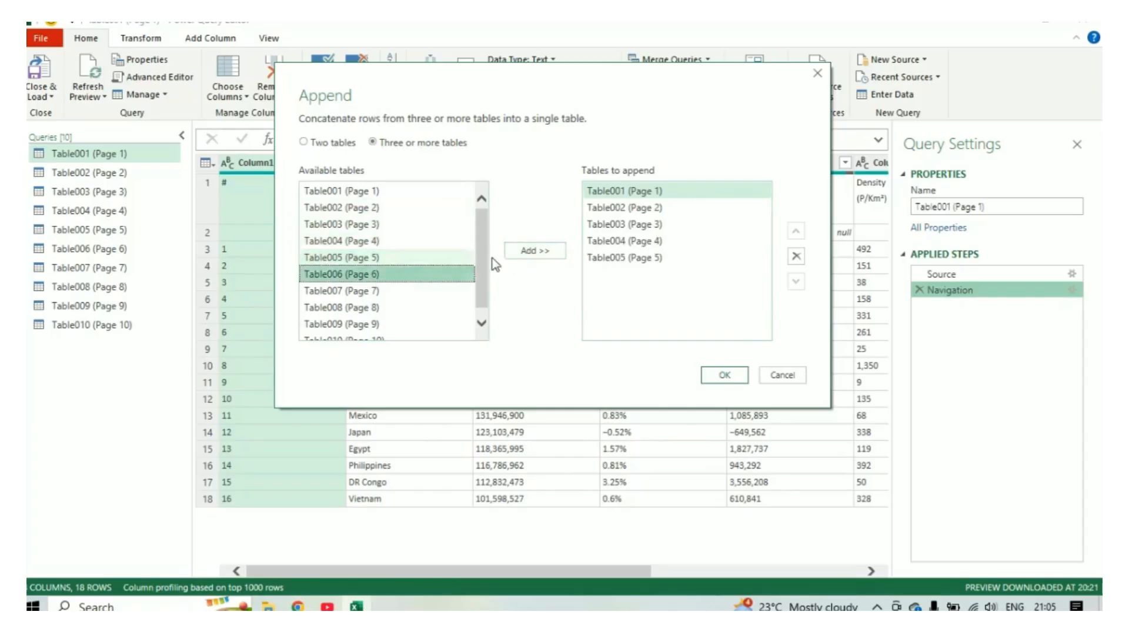
pyautogui.click(521, 252)
pyautogui.click(357, 290)
pyautogui.click(536, 251)
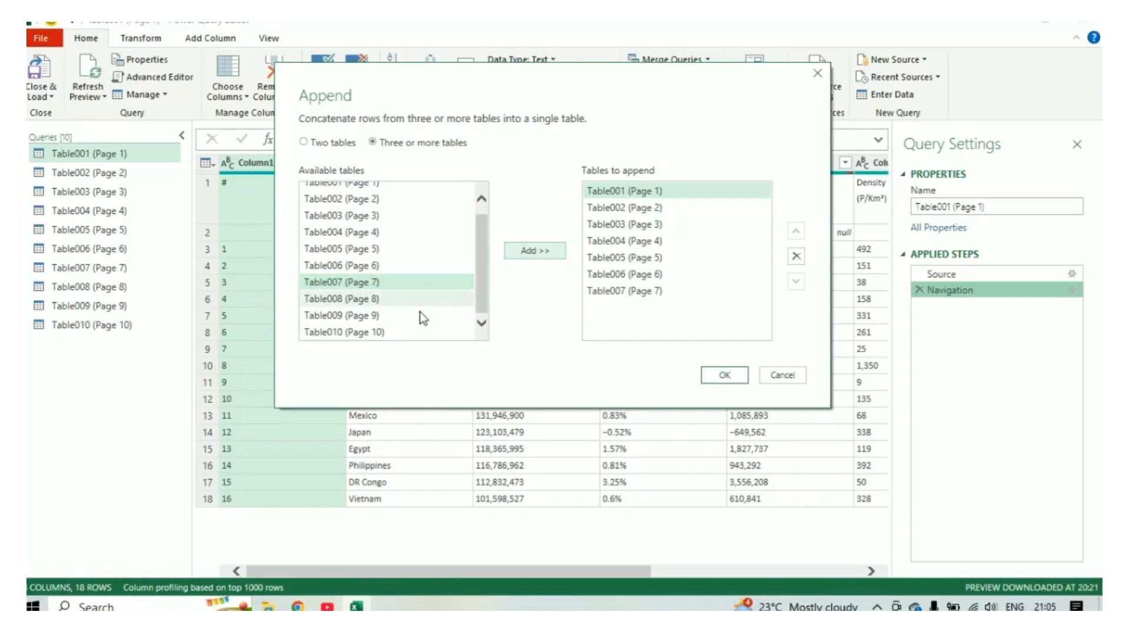
pyautogui.click(390, 298)
pyautogui.click(537, 252)
pyautogui.click(368, 315)
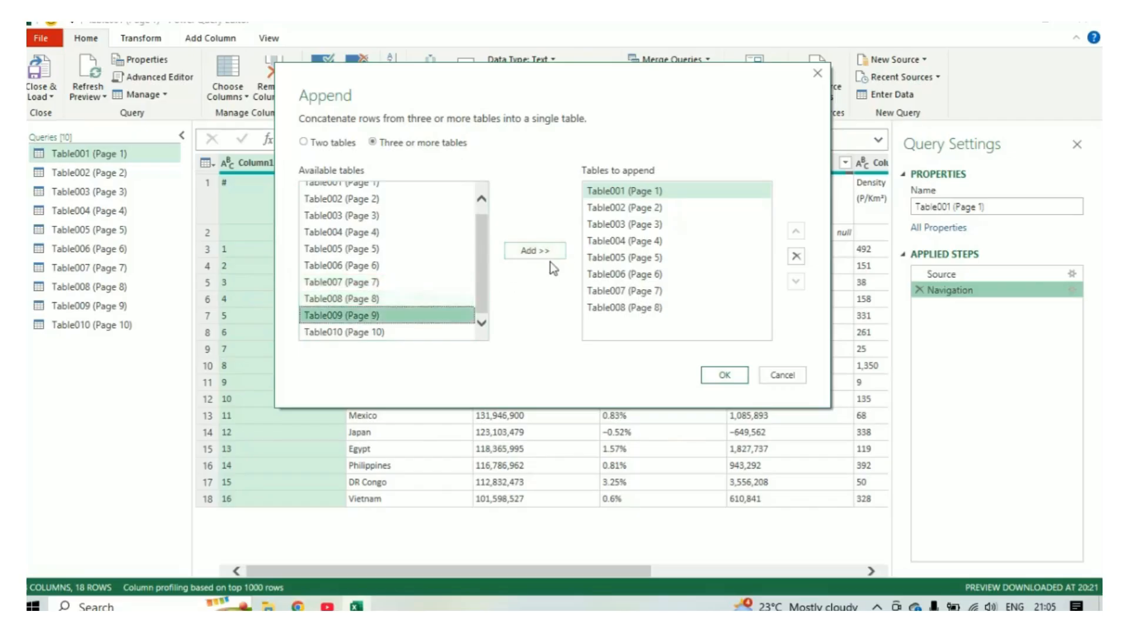
pyautogui.click(530, 251)
pyautogui.click(528, 256)
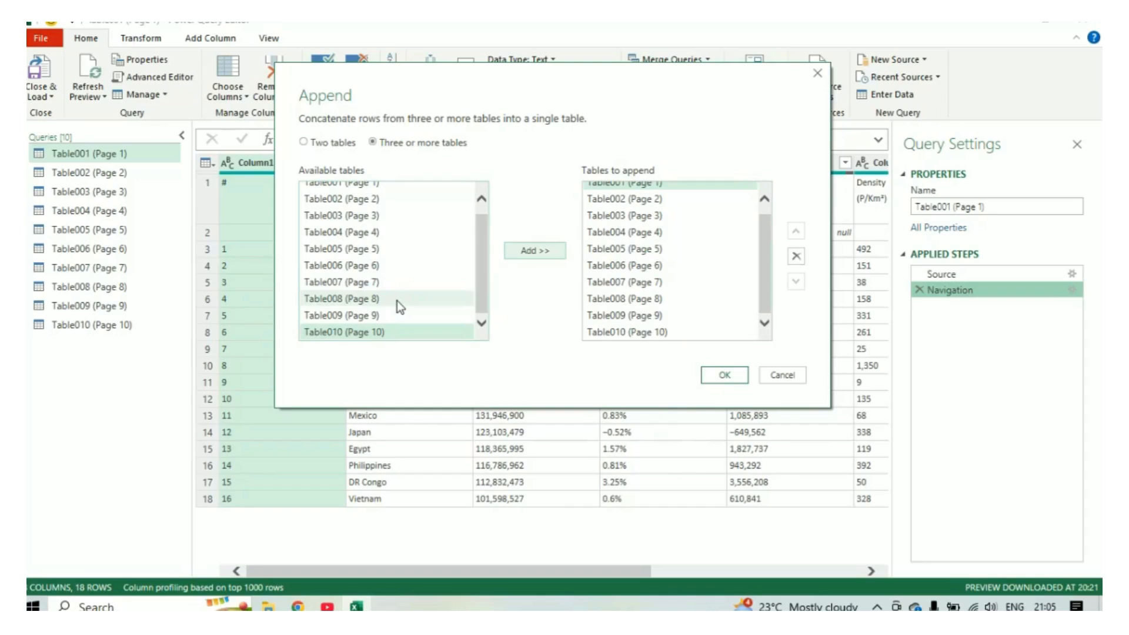
pyautogui.scroll(1, 650, 261)
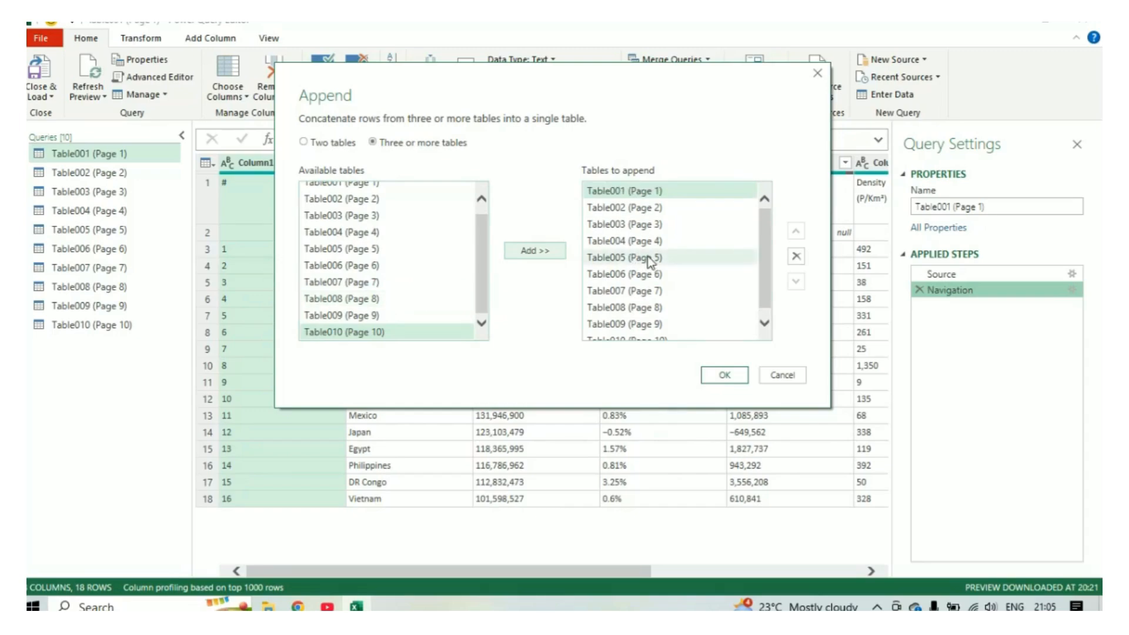
pyautogui.click(714, 379)
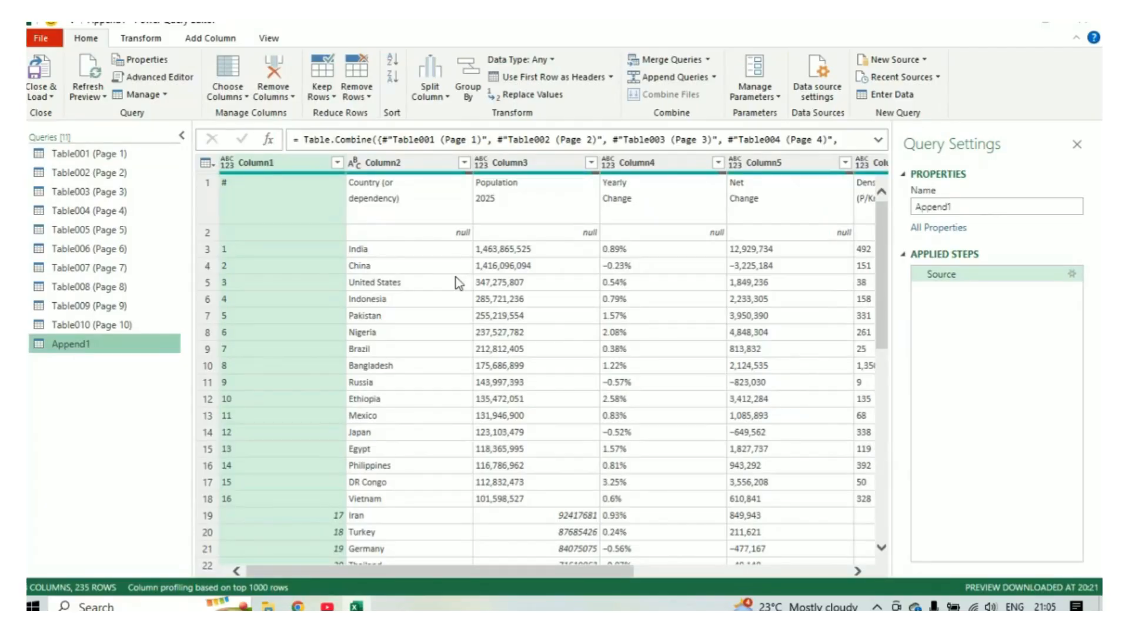
pyautogui.scroll(-3, 454, 284)
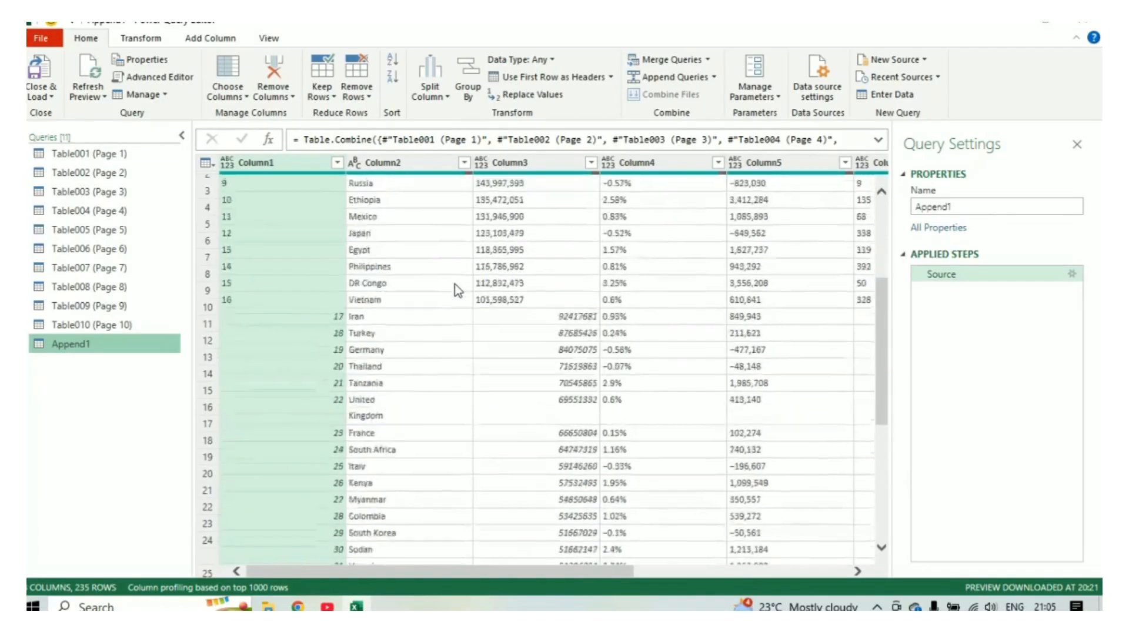
pyautogui.scroll(3, 454, 283)
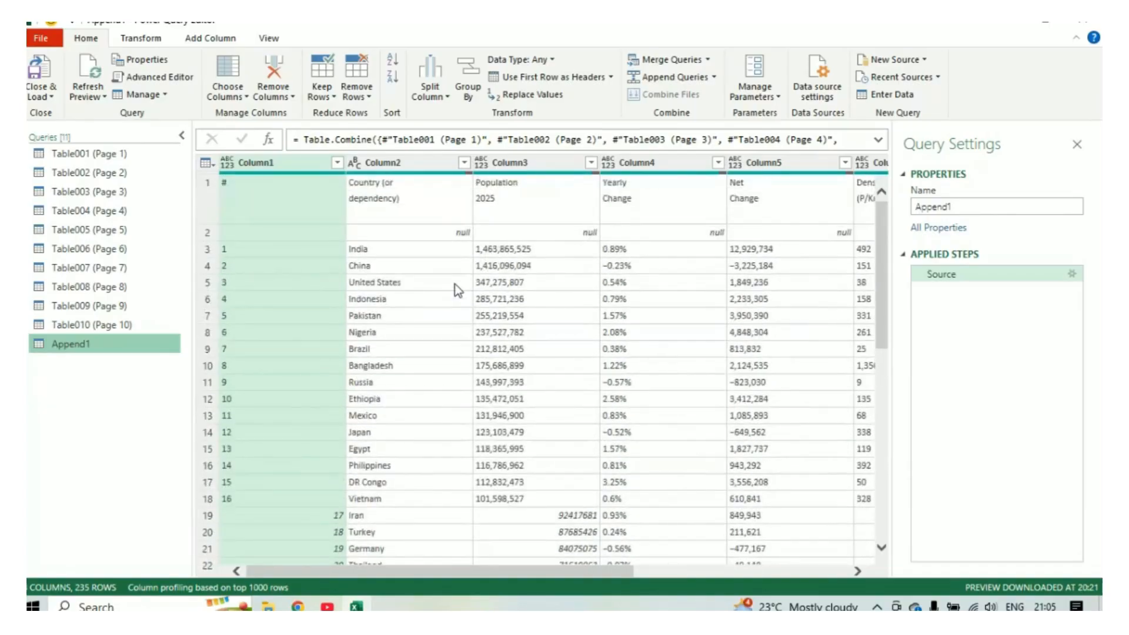
# - Look through the appended rows and promote the first row of the Append1 query to column headers
pyautogui.scroll(-8, 456, 290)
pyautogui.scroll(9, 456, 290)
pyautogui.scroll(-1, 457, 290)
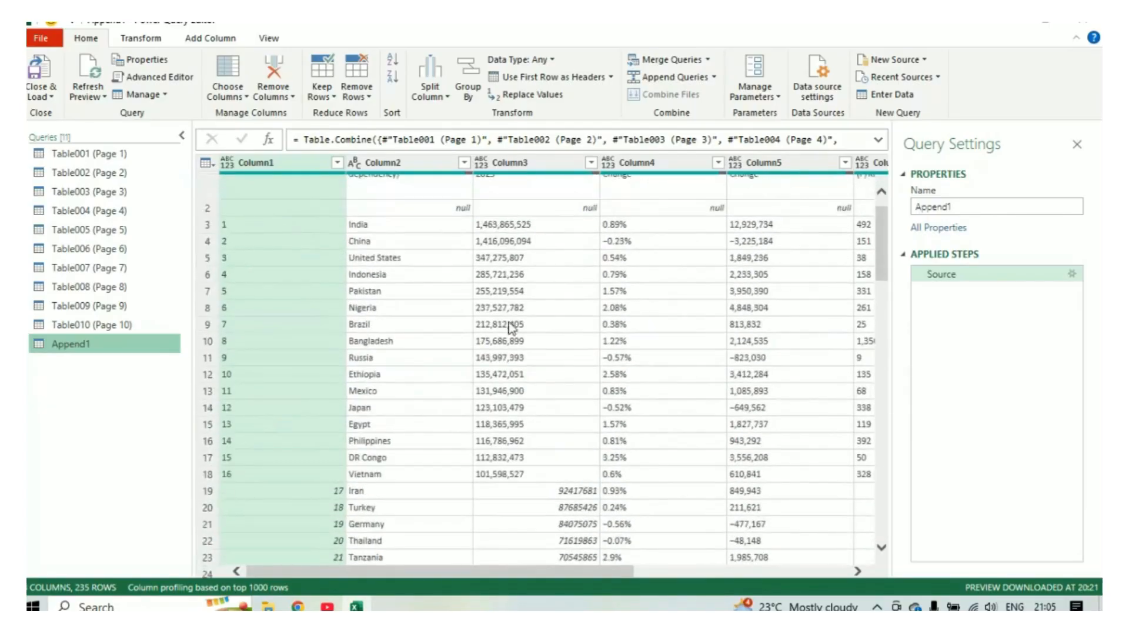
pyautogui.scroll(-10, 531, 360)
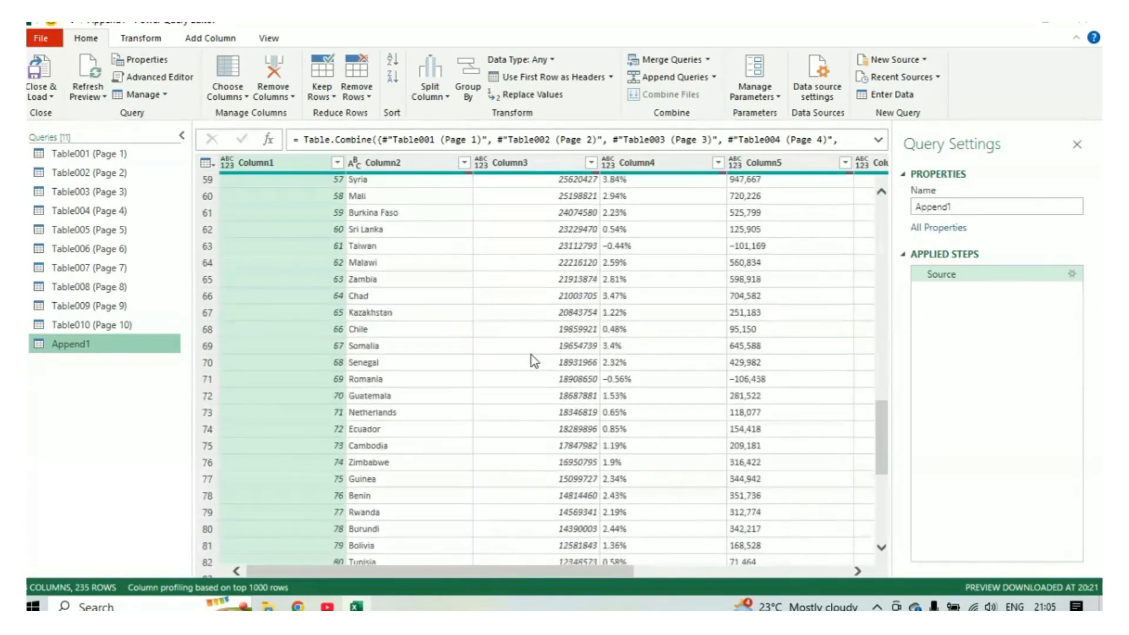
pyautogui.scroll(-2, 531, 356)
pyautogui.scroll(12, 531, 356)
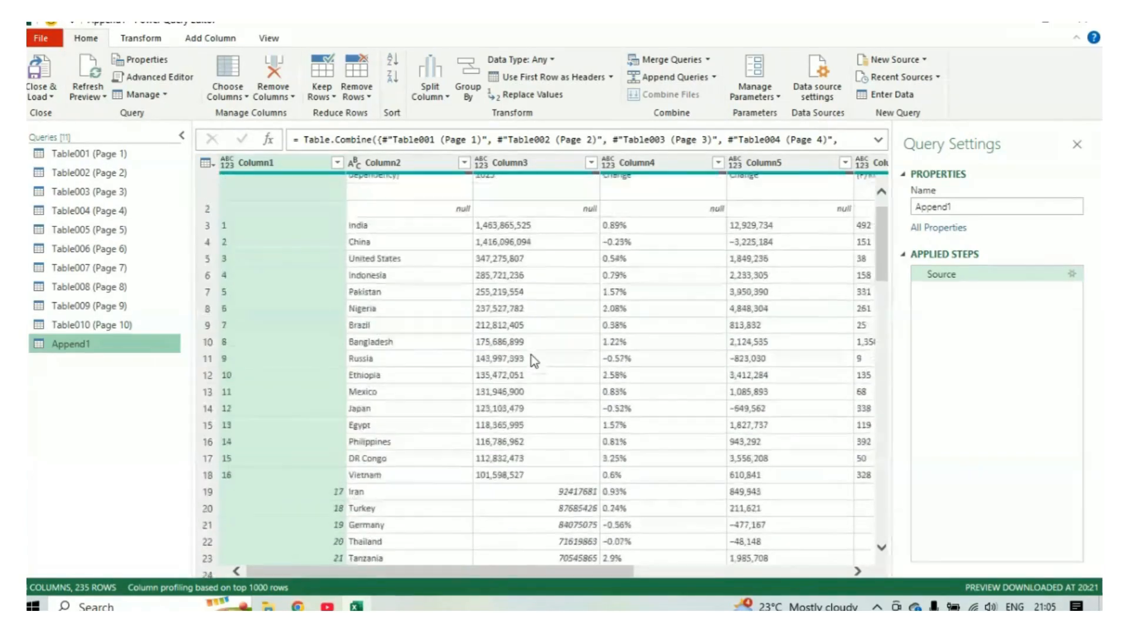
pyautogui.scroll(1, 531, 355)
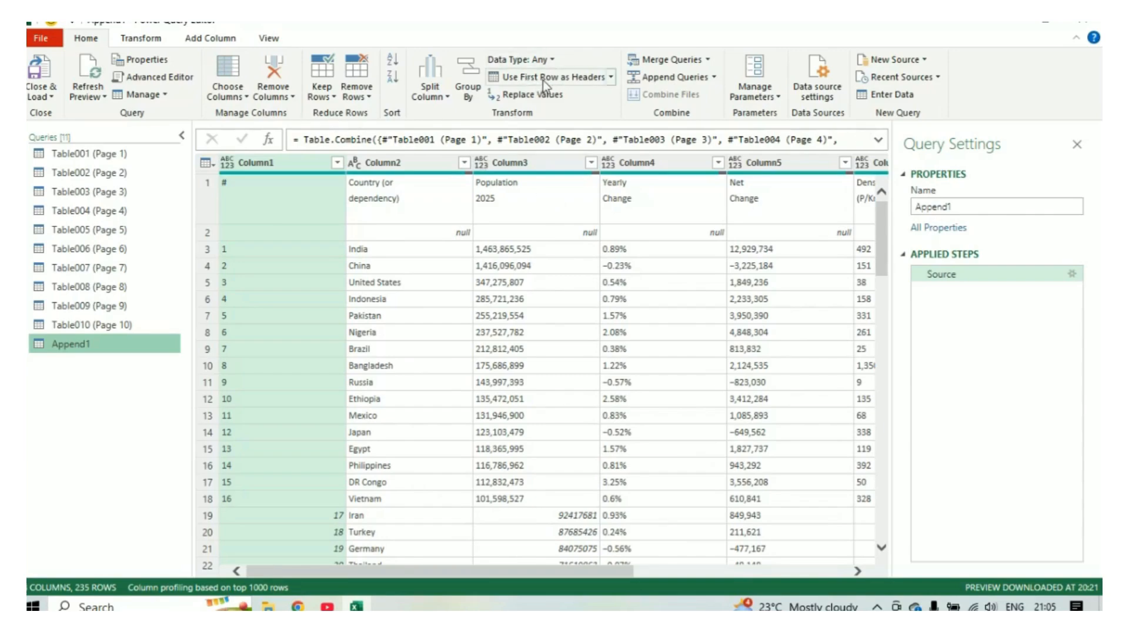
pyautogui.click(611, 77)
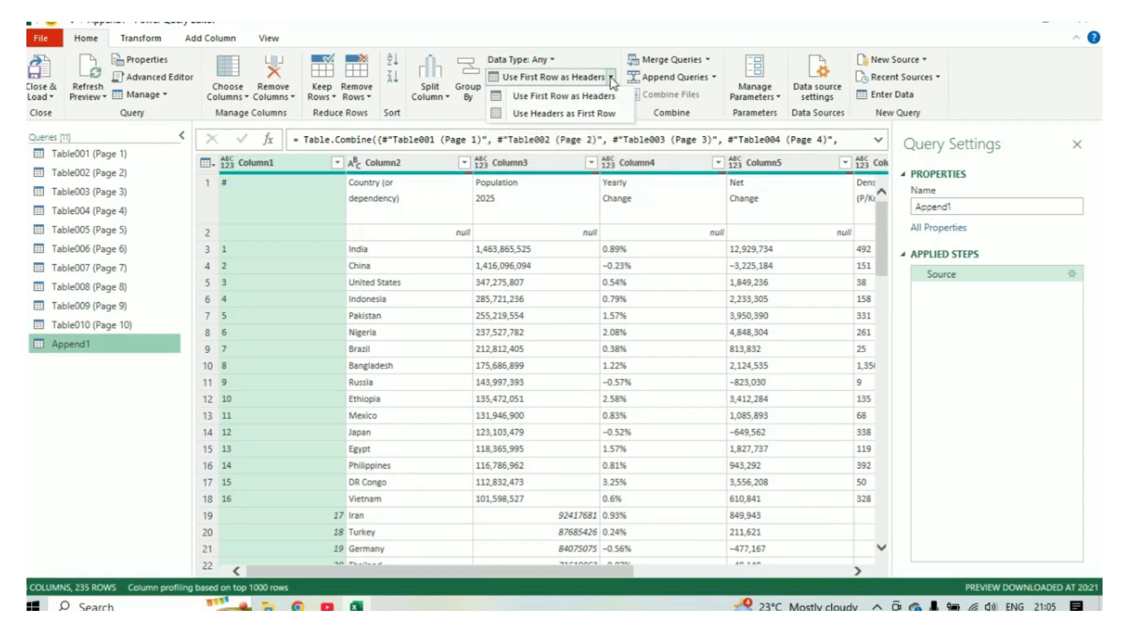
pyautogui.click(573, 102)
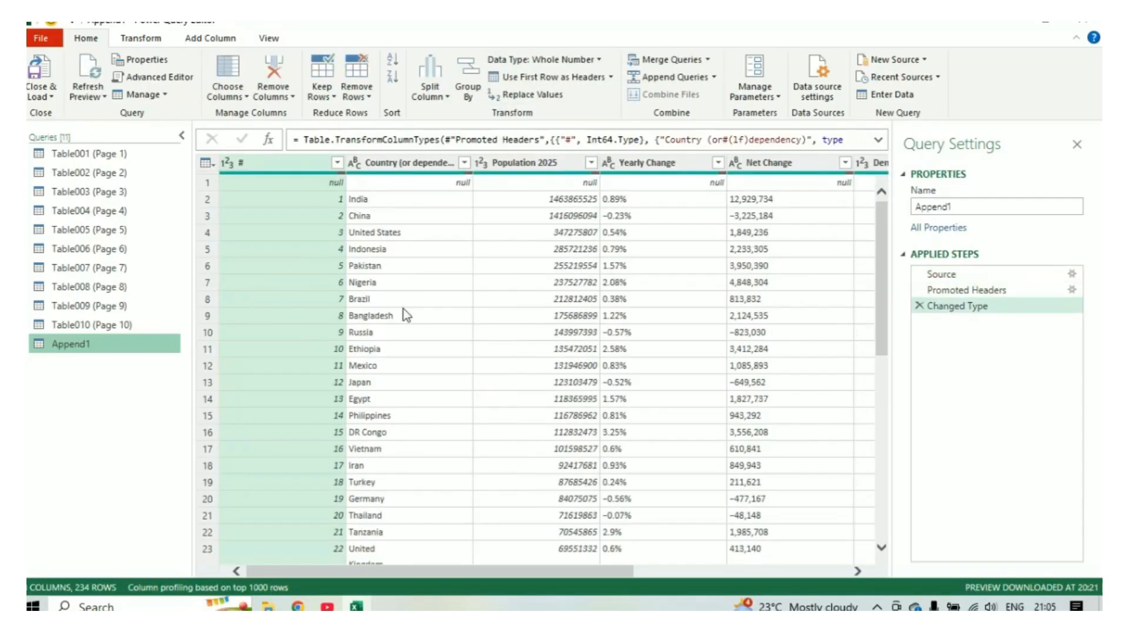
# - Check the combined rows and filter null values out of the # column
pyautogui.scroll(-6, 433, 438)
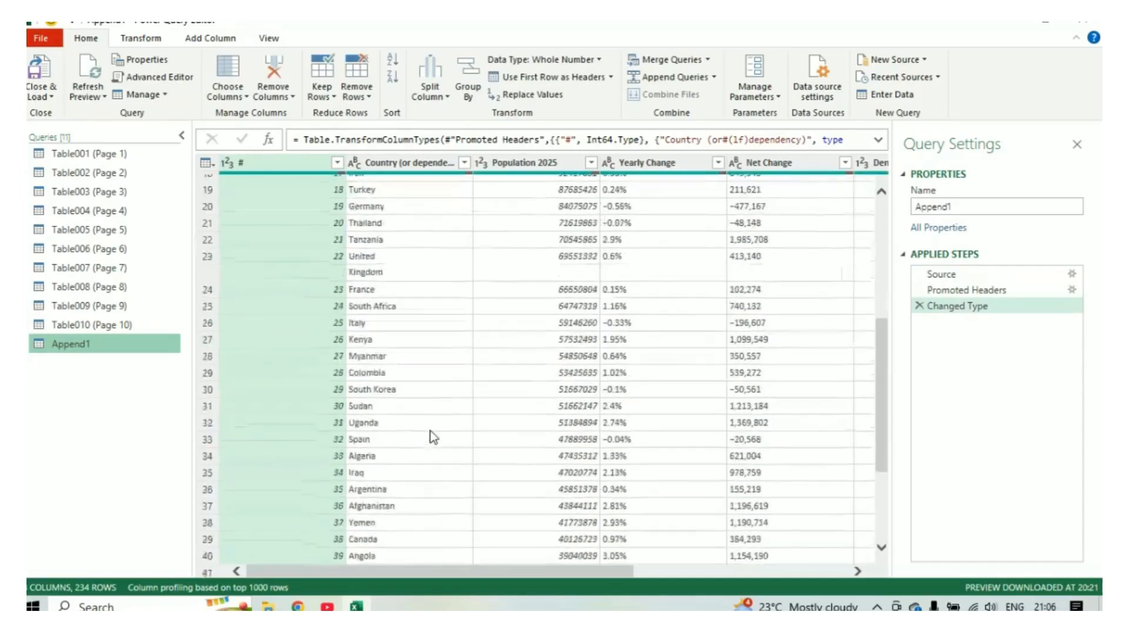
pyautogui.scroll(-9, 433, 438)
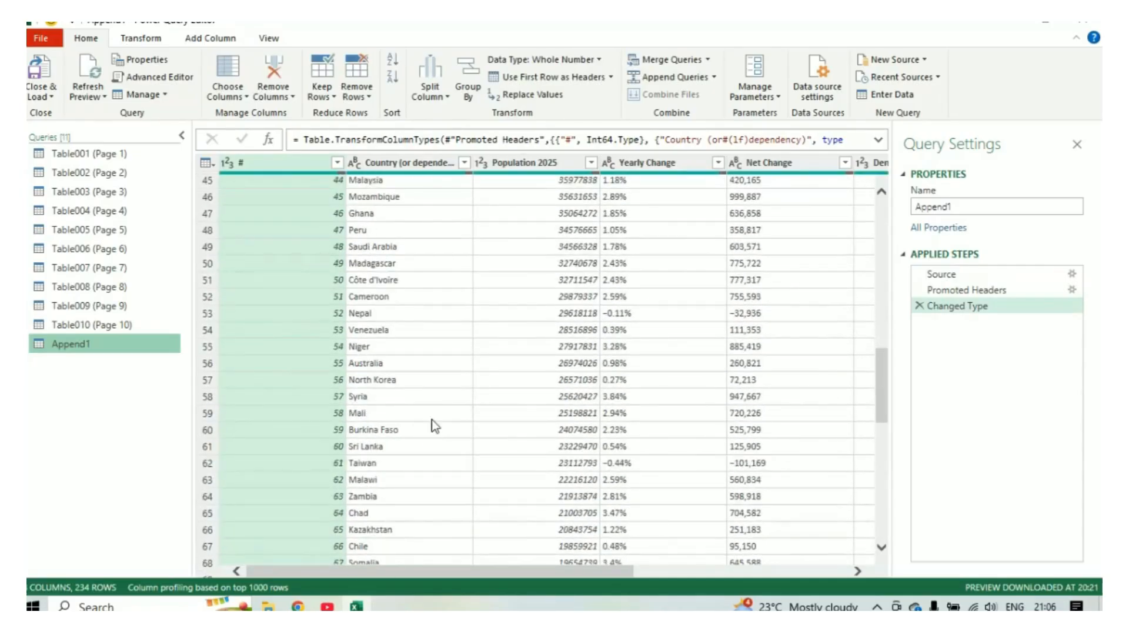
pyautogui.scroll(-6, 433, 420)
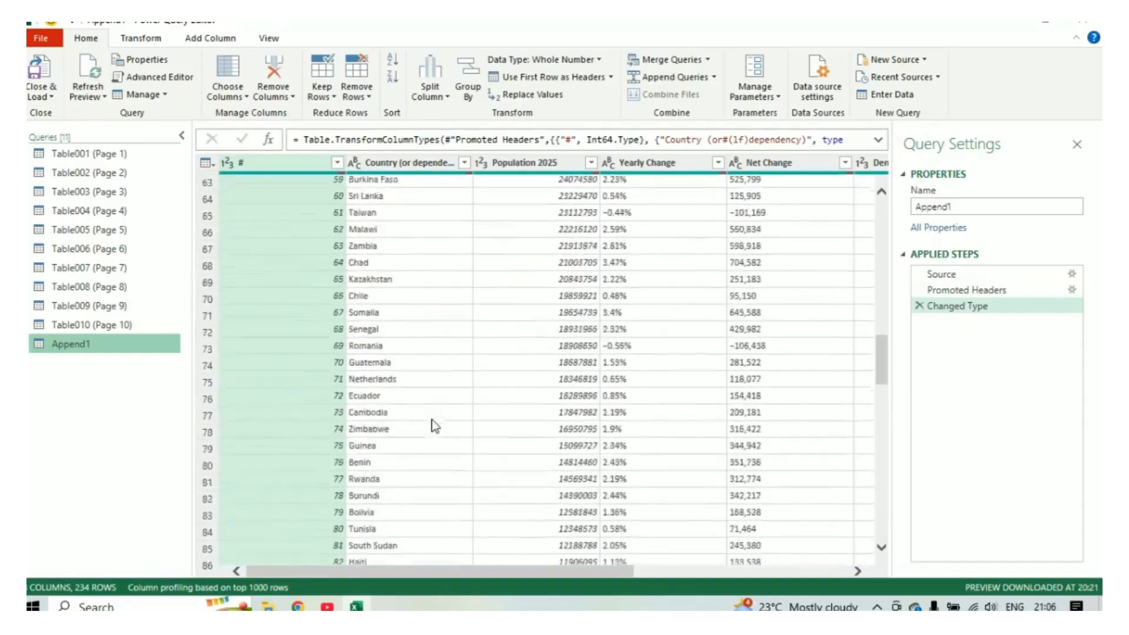
pyautogui.scroll(-6, 432, 420)
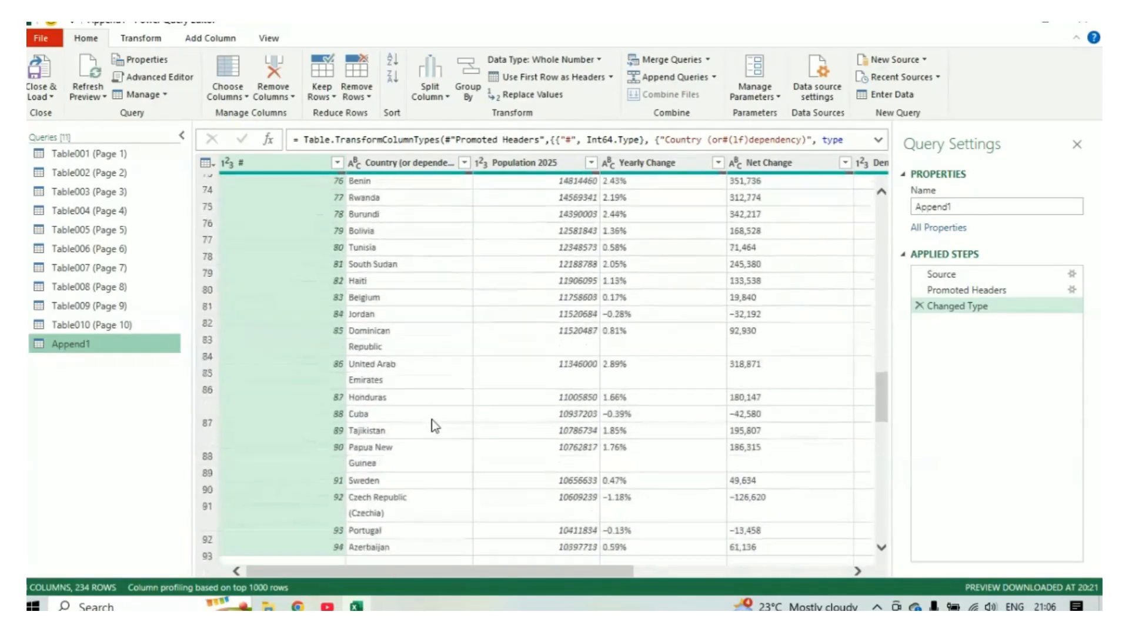
pyautogui.scroll(-6, 432, 420)
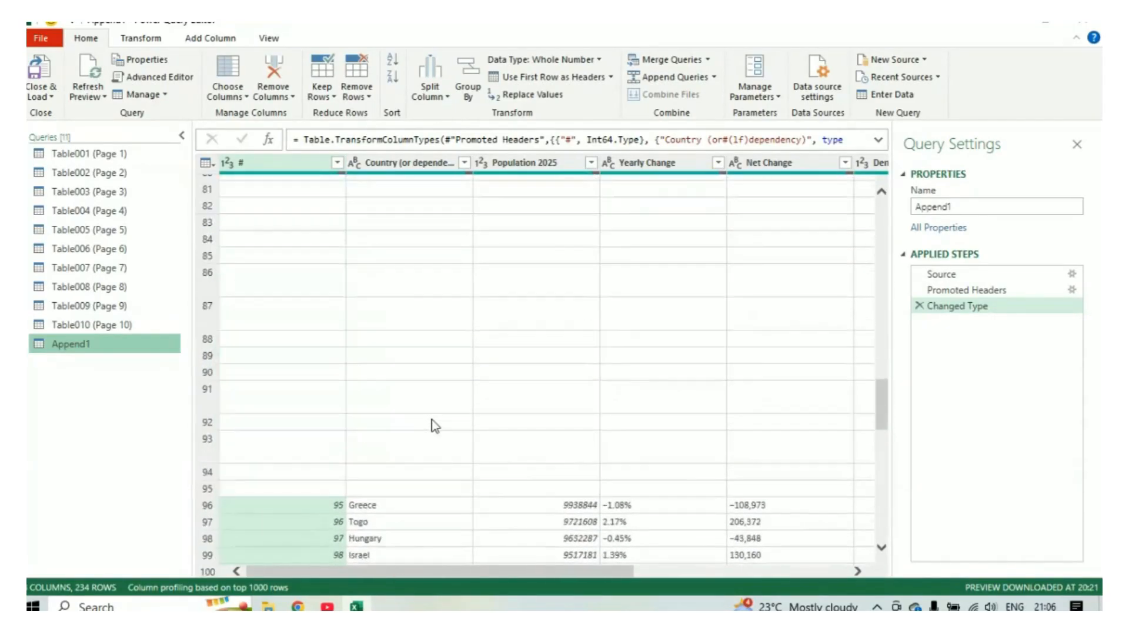
pyautogui.scroll(20, 432, 419)
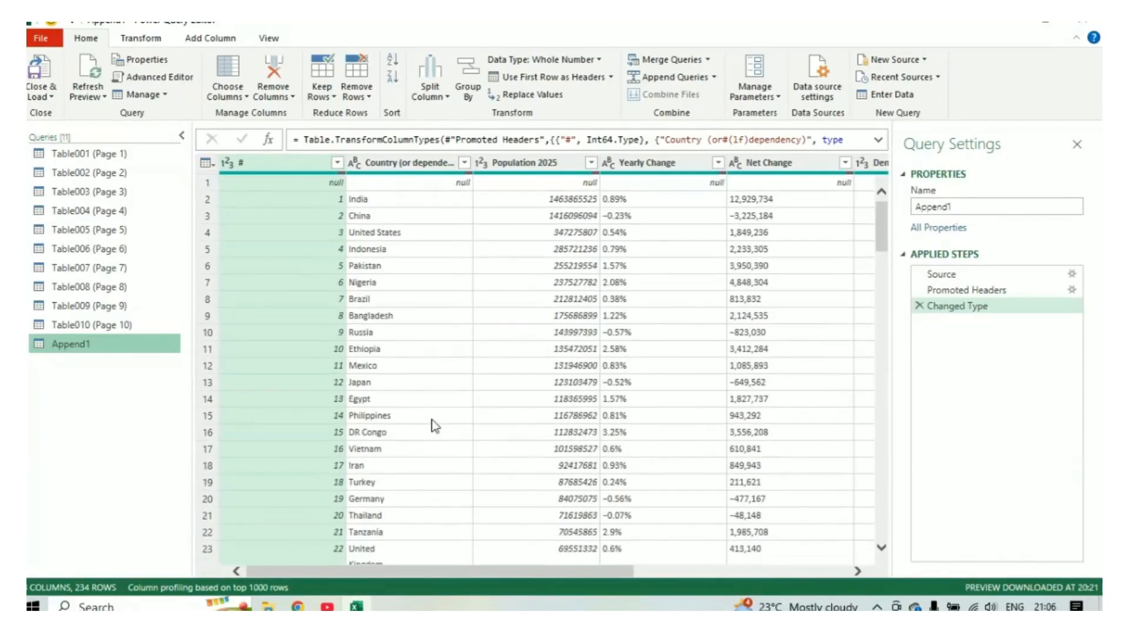
pyautogui.click(338, 162)
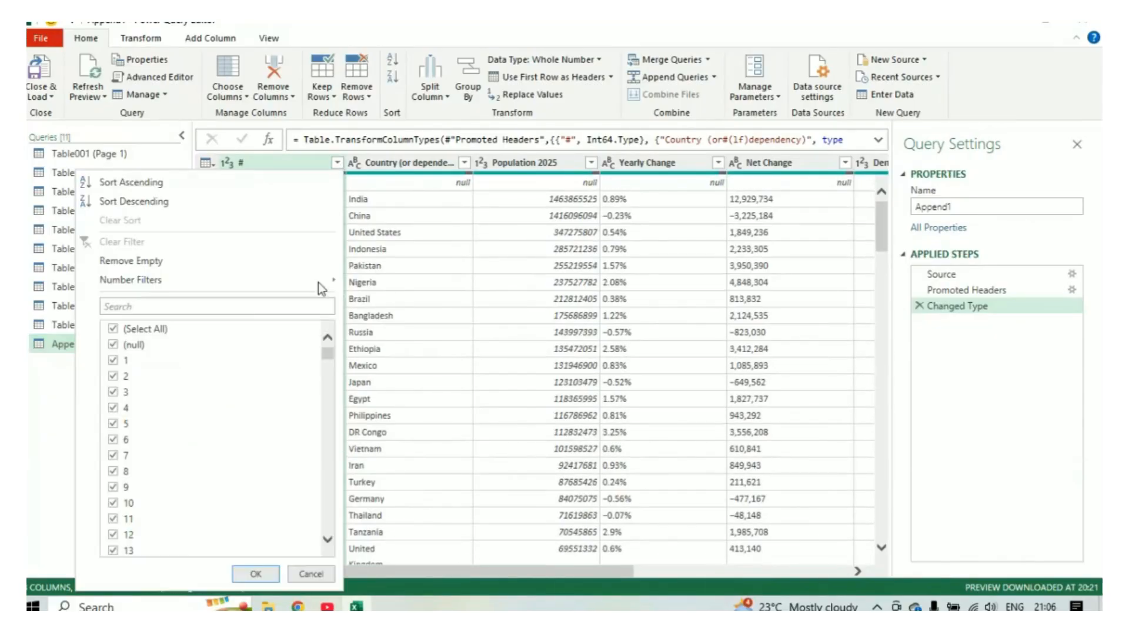
pyautogui.click(113, 345)
pyautogui.click(255, 574)
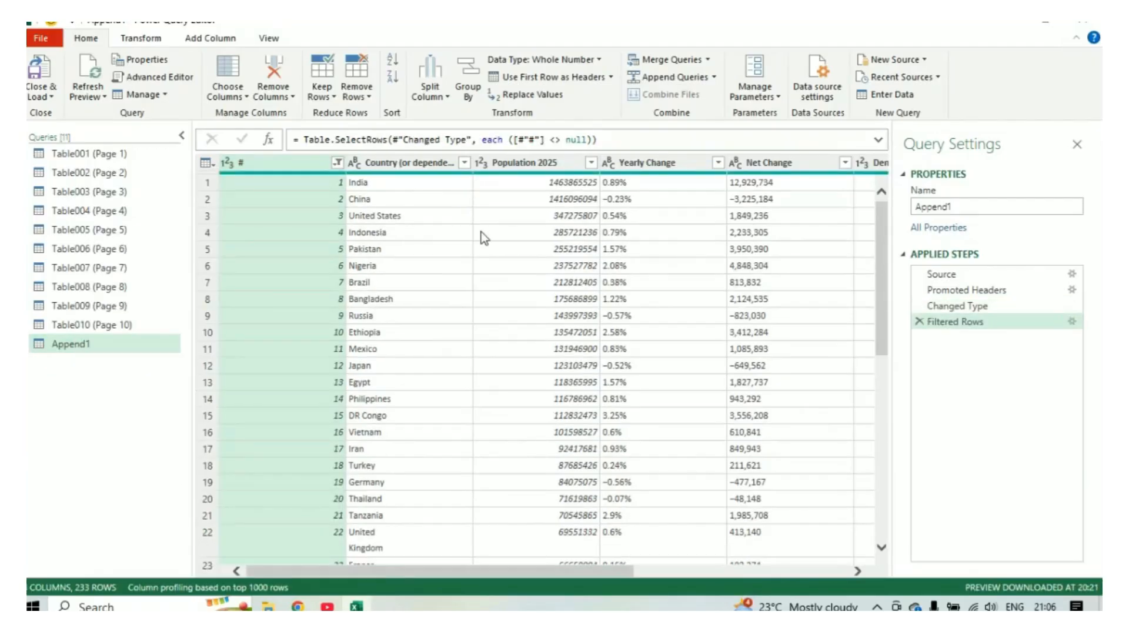
# - Check the filtered rows and rename the Append1 query as Consolidated Countries Data
pyautogui.scroll(-3, 428, 333)
pyautogui.scroll(3, 428, 333)
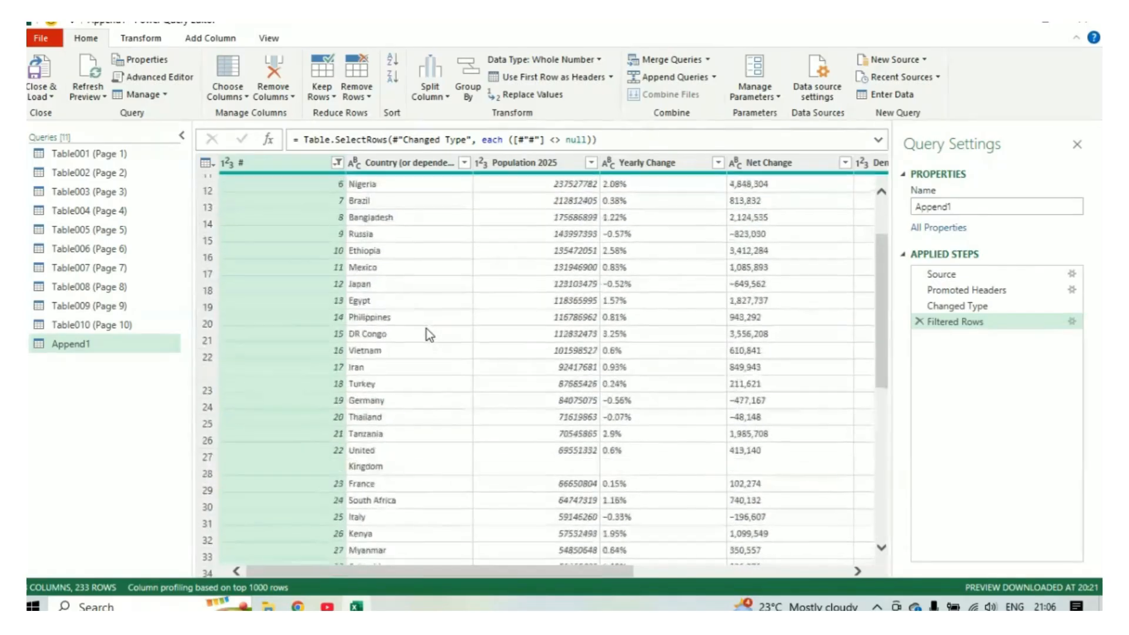
pyautogui.scroll(-5, 676, 370)
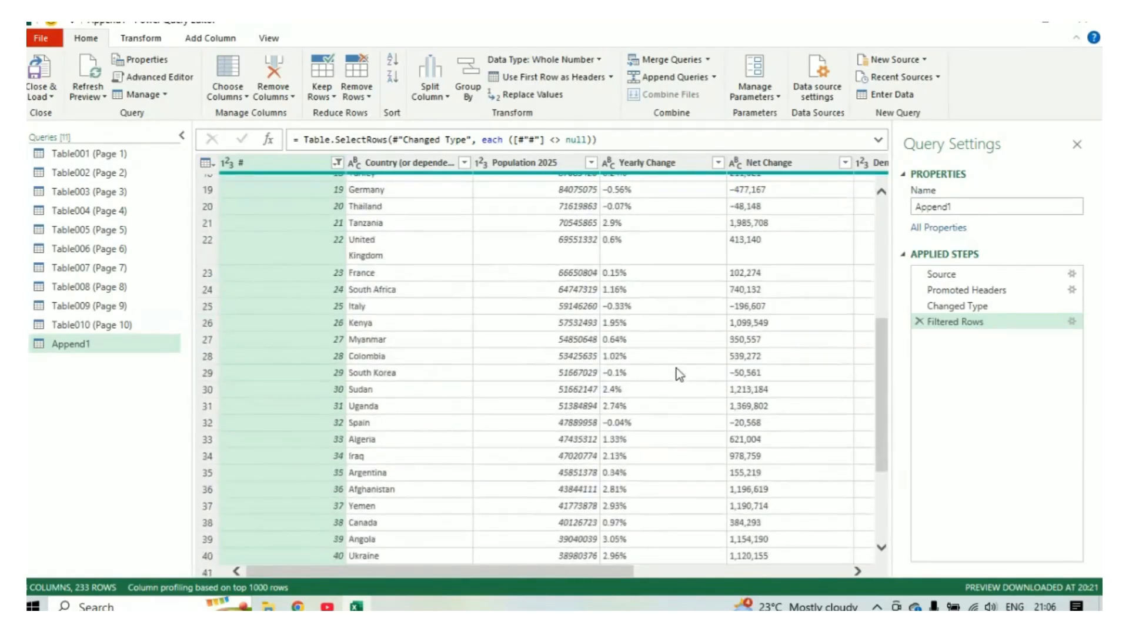
pyautogui.scroll(5, 676, 370)
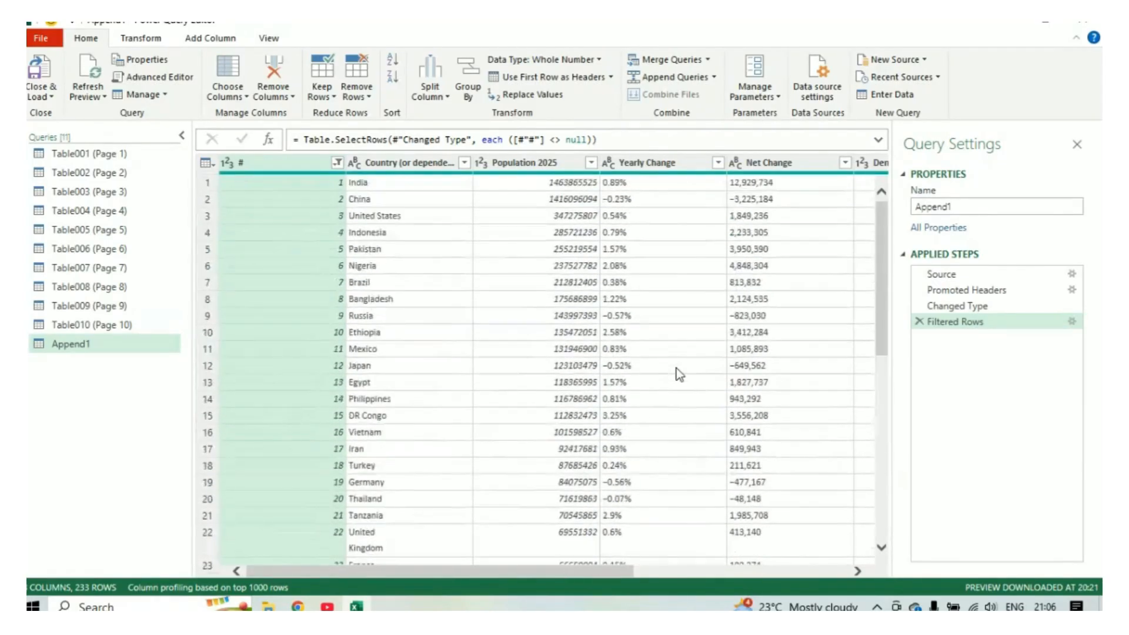
pyautogui.doubleClick(963, 206)
pyautogui.press('BackSpace')
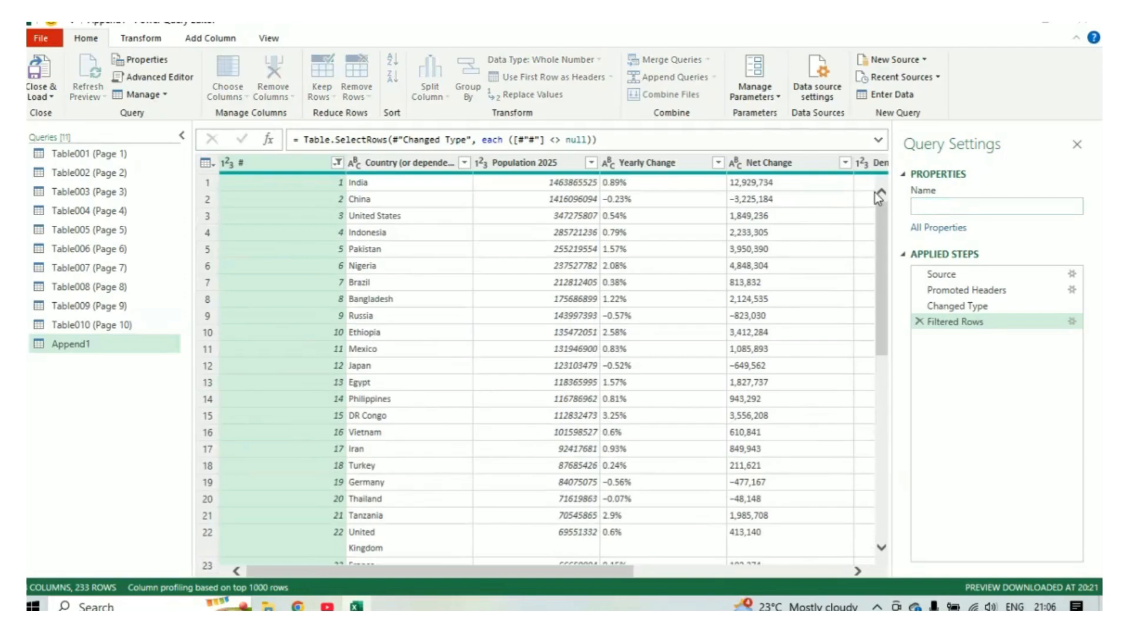
pyautogui.write('Consolidated Countries Data')
pyautogui.press('Return')
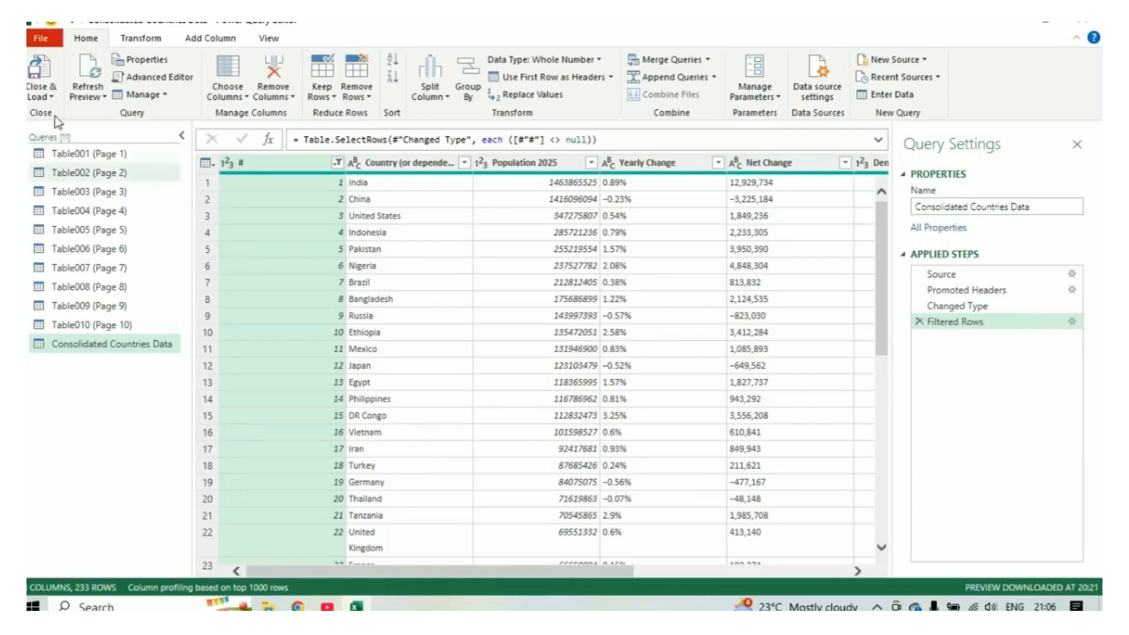
# - Close the query editor and load the queries as tables in new worksheets, without adding them to the Data Model
pyautogui.click(47, 97)
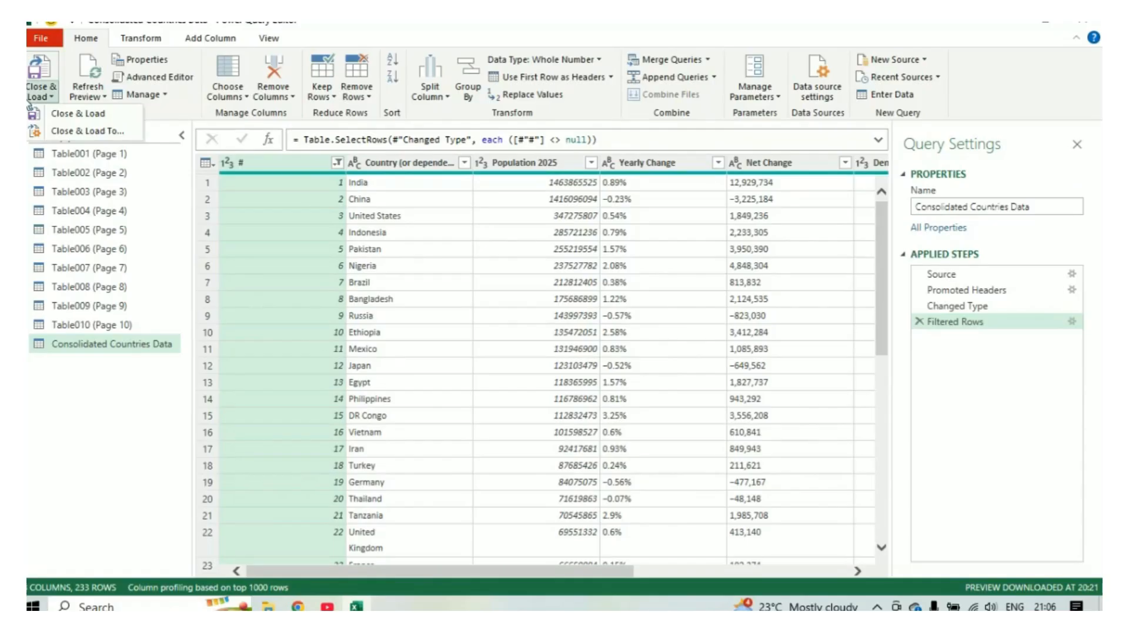
pyautogui.click(67, 131)
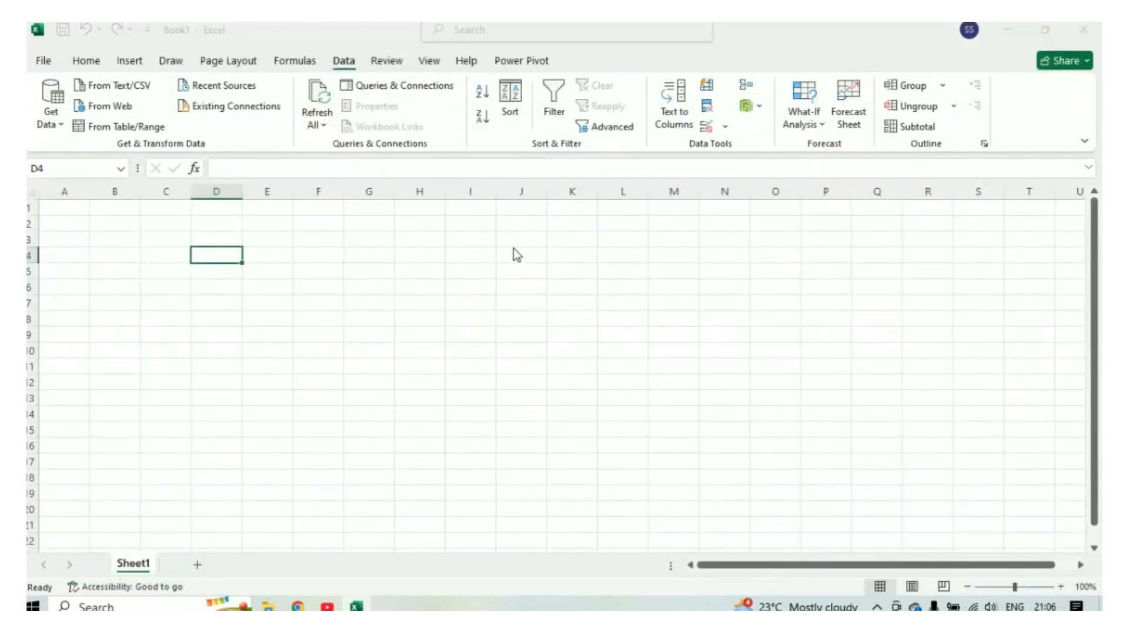
pyautogui.moveTo(474, 114); pyautogui.dragTo(480, 153)
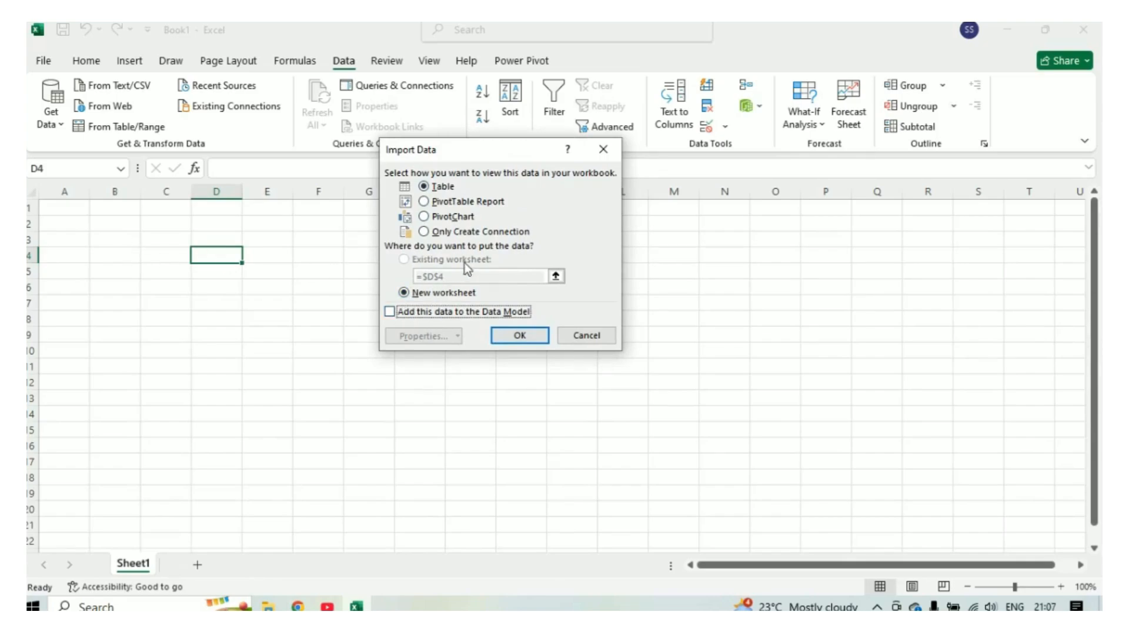
pyautogui.click(425, 232)
pyautogui.press('Up')
pyautogui.press('Up')
pyautogui.press('Up')
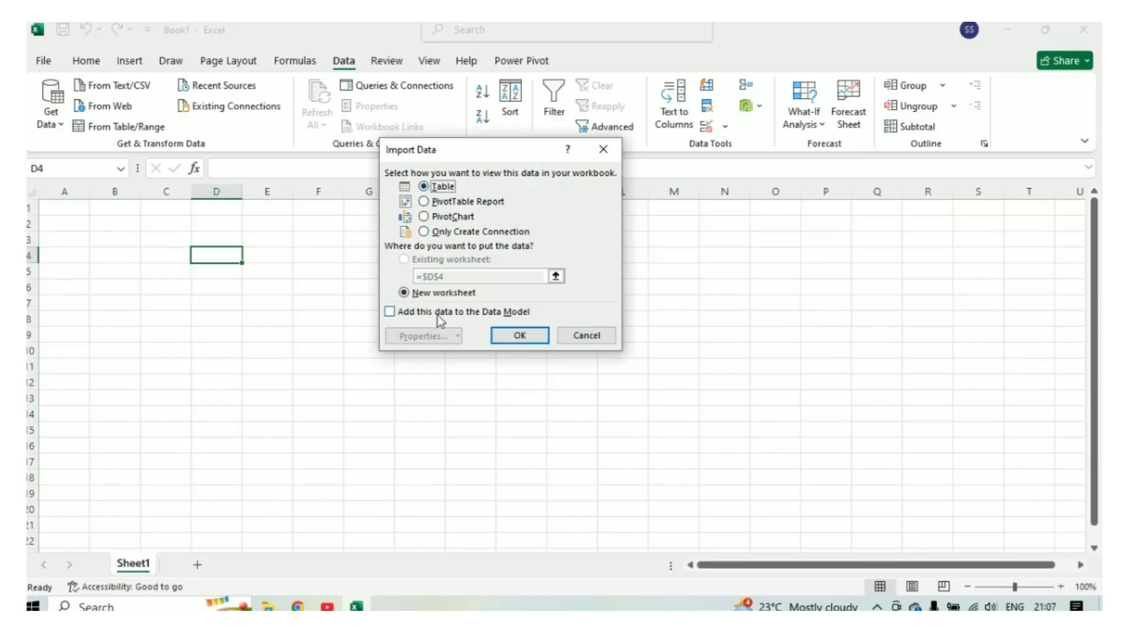
pyautogui.click(496, 336)
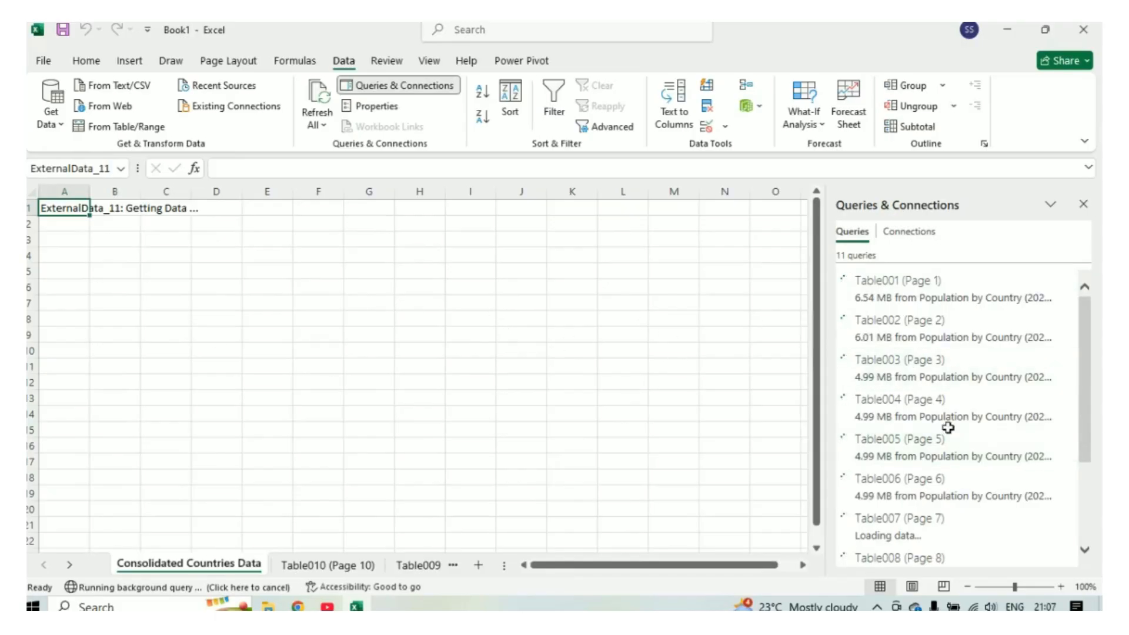
# - View the loaded Table010 (Page 10) and Table009 (Page 9) sheets, and return to the Consolidated Countries Data sheet
pyautogui.click(342, 567)
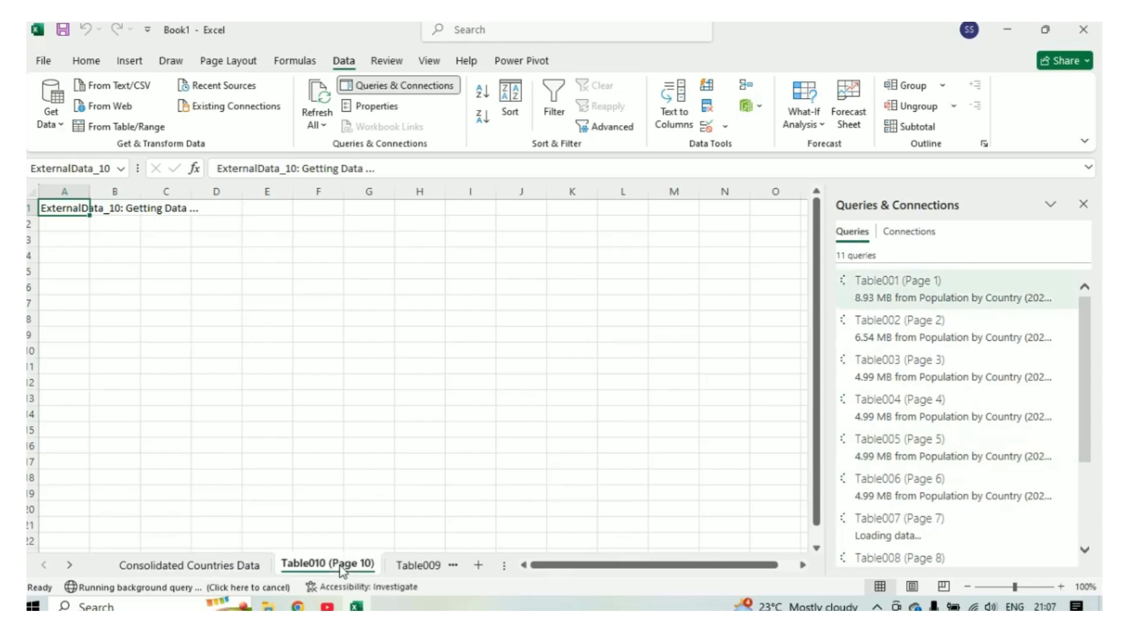
pyautogui.click(411, 566)
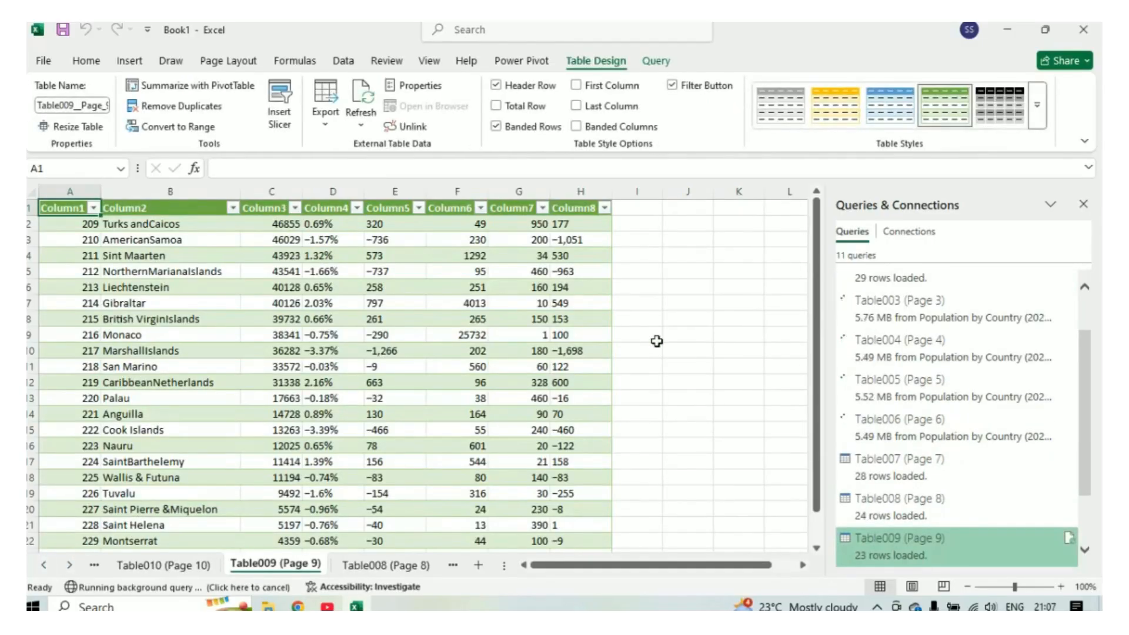
pyautogui.click(44, 565)
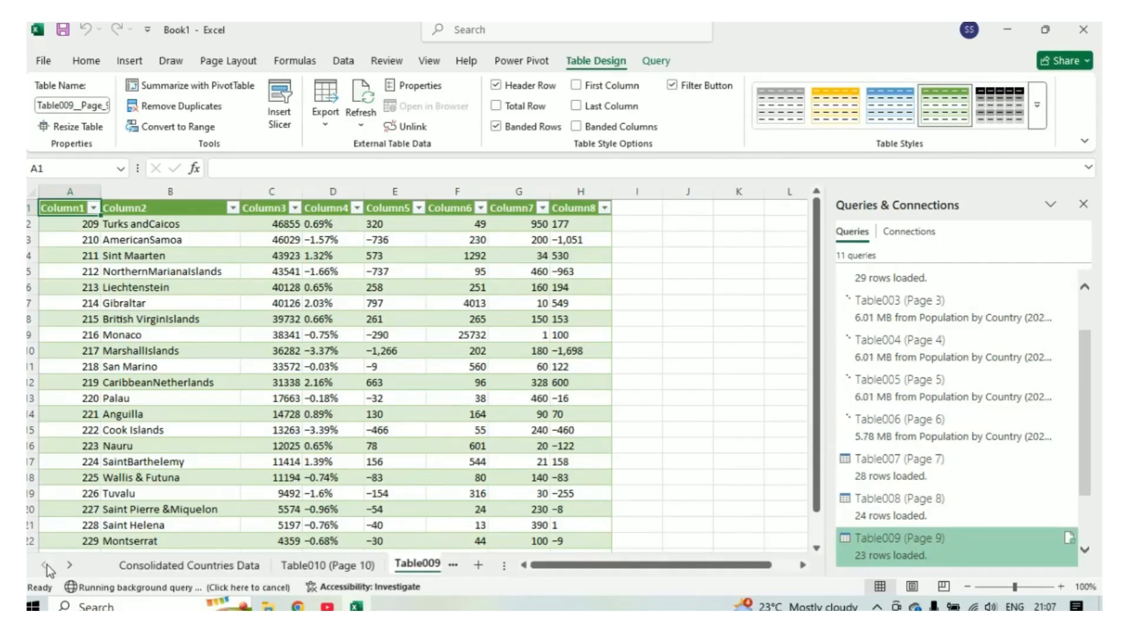
pyautogui.click(133, 566)
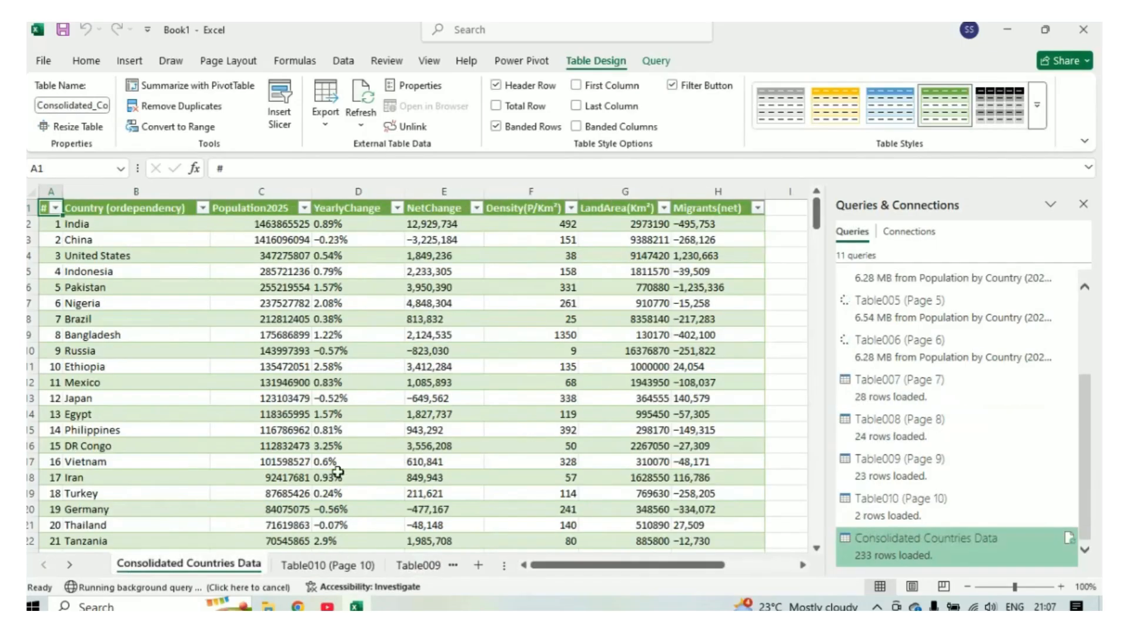
# - Reopen the Power Query Editor, check the load options for Consolidated Countries Data, and close and load back to the worksheet
pyautogui.click(409, 305)
pyautogui.click(343, 61)
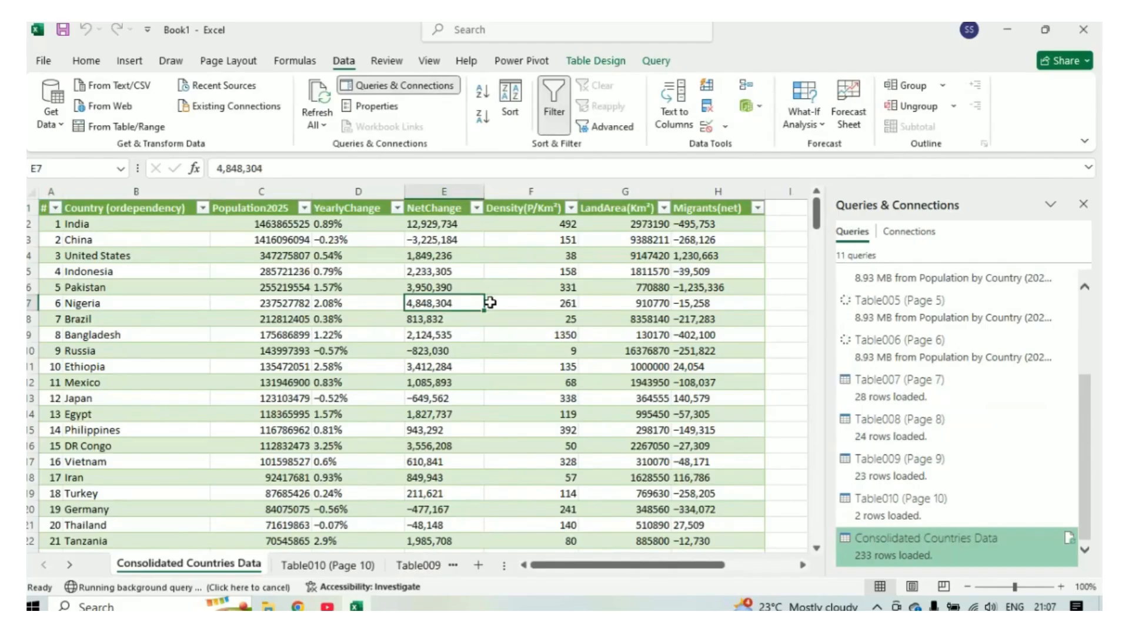
pyautogui.click(467, 254)
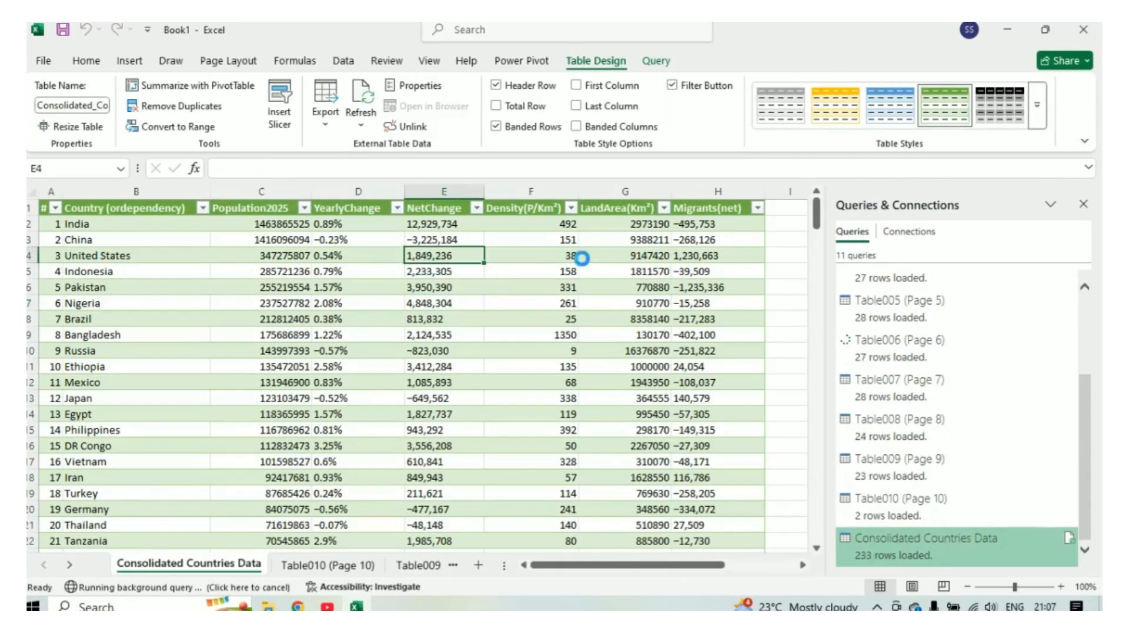
pyautogui.click(344, 62)
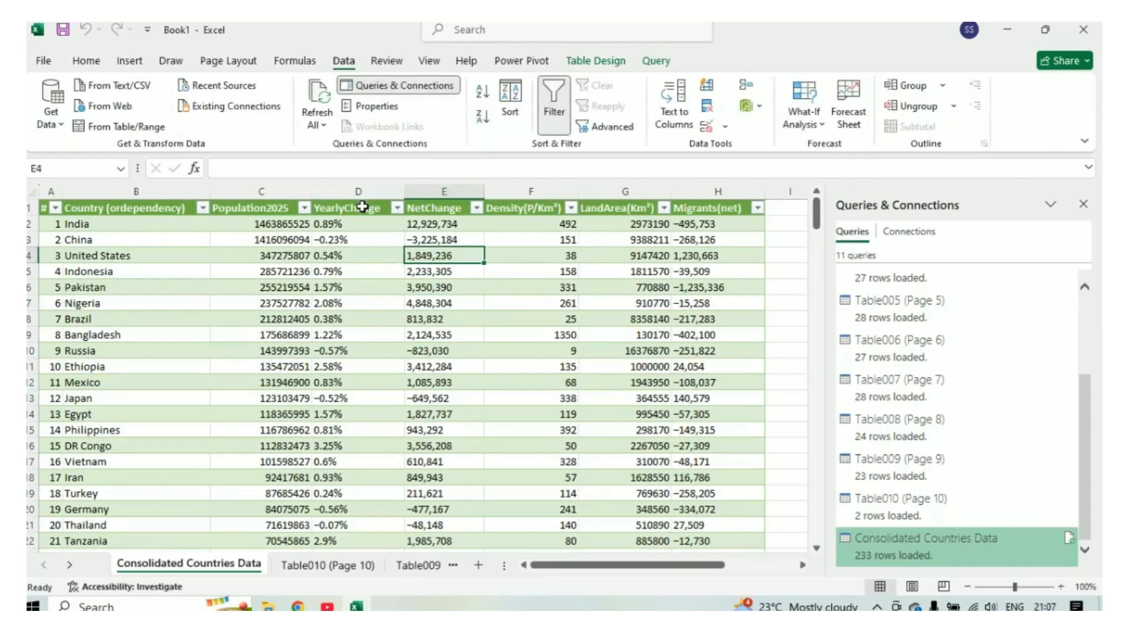
pyautogui.click(57, 125)
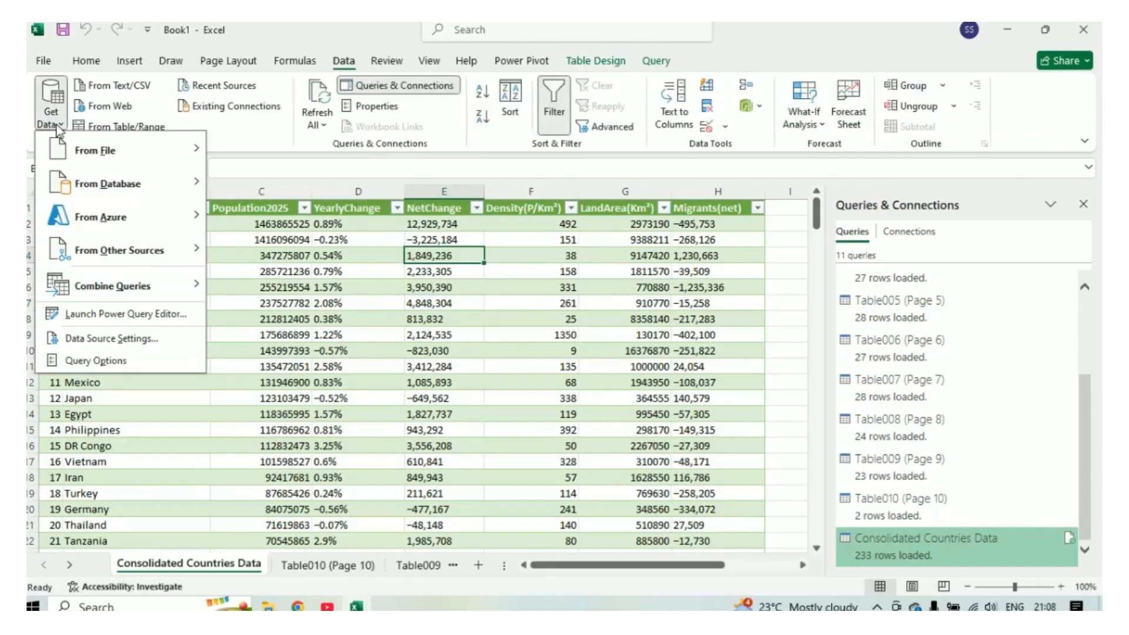
pyautogui.click(126, 318)
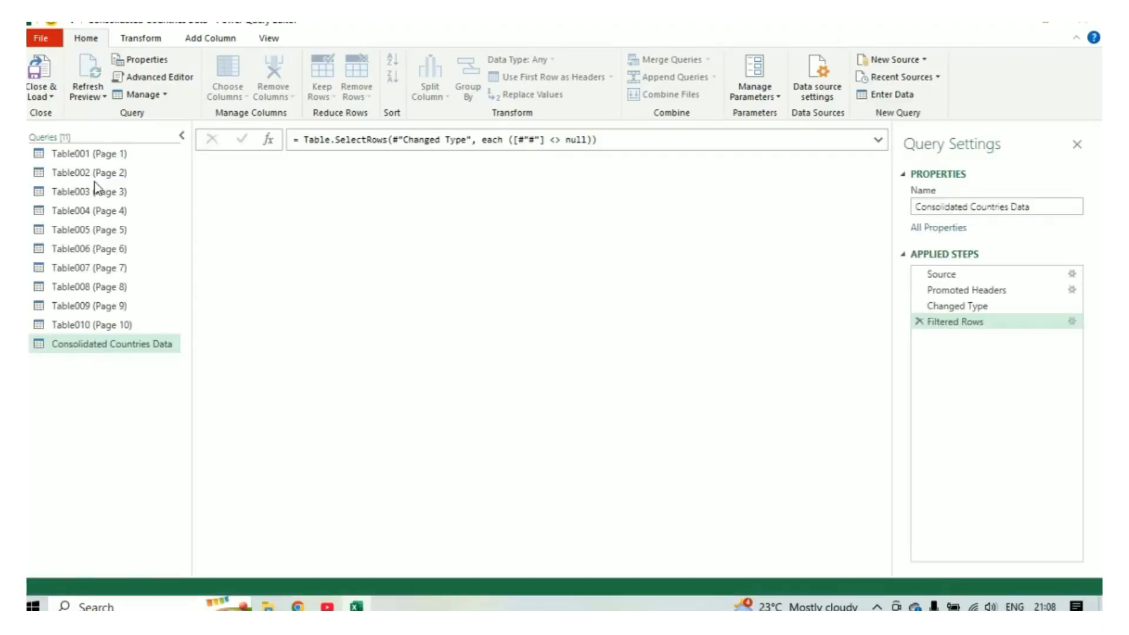
pyautogui.click(40, 95)
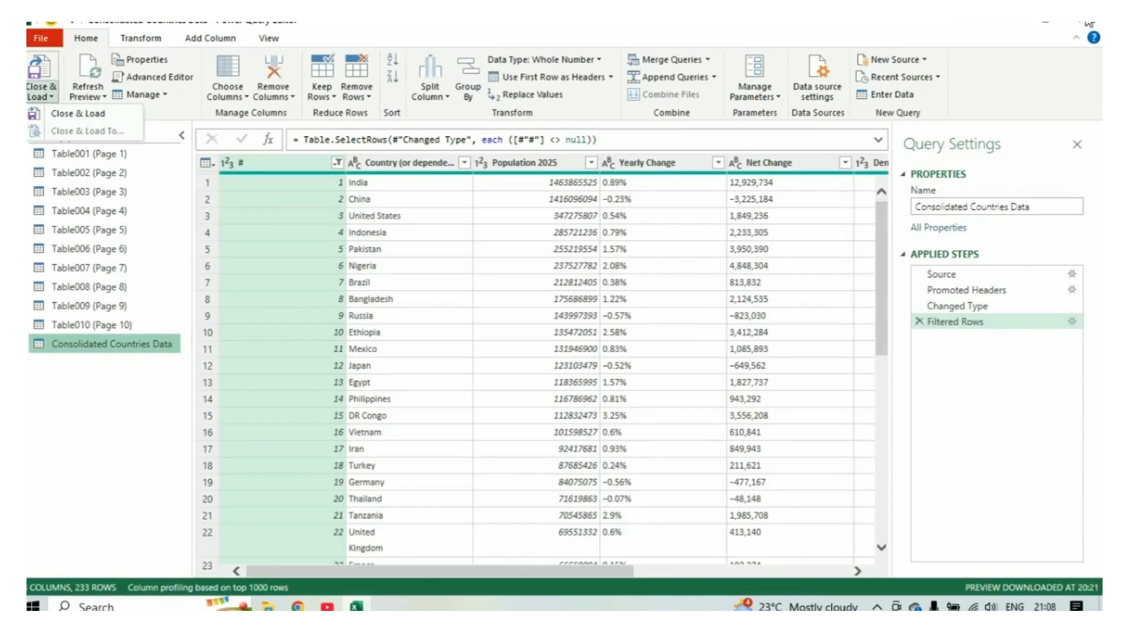
pyautogui.click(78, 113)
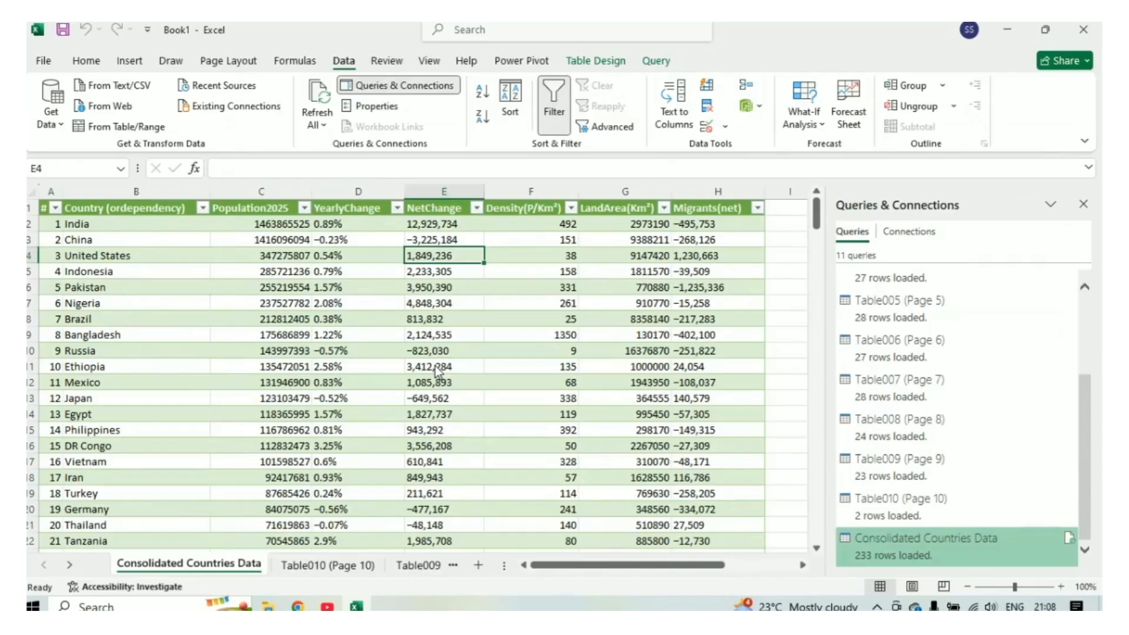
pyautogui.click(540, 365)
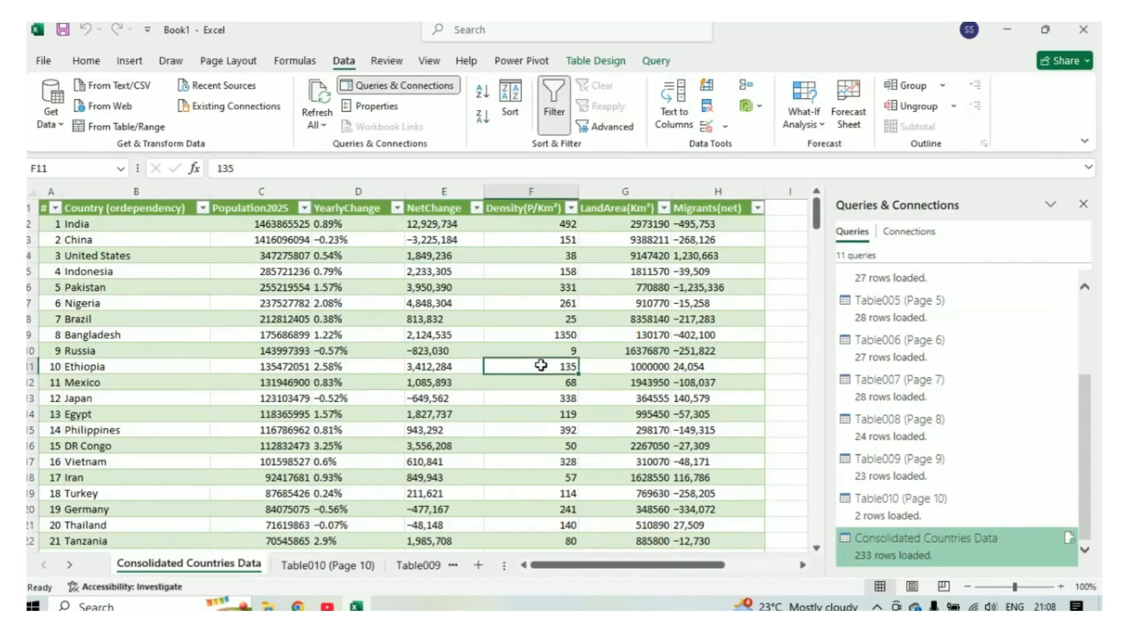